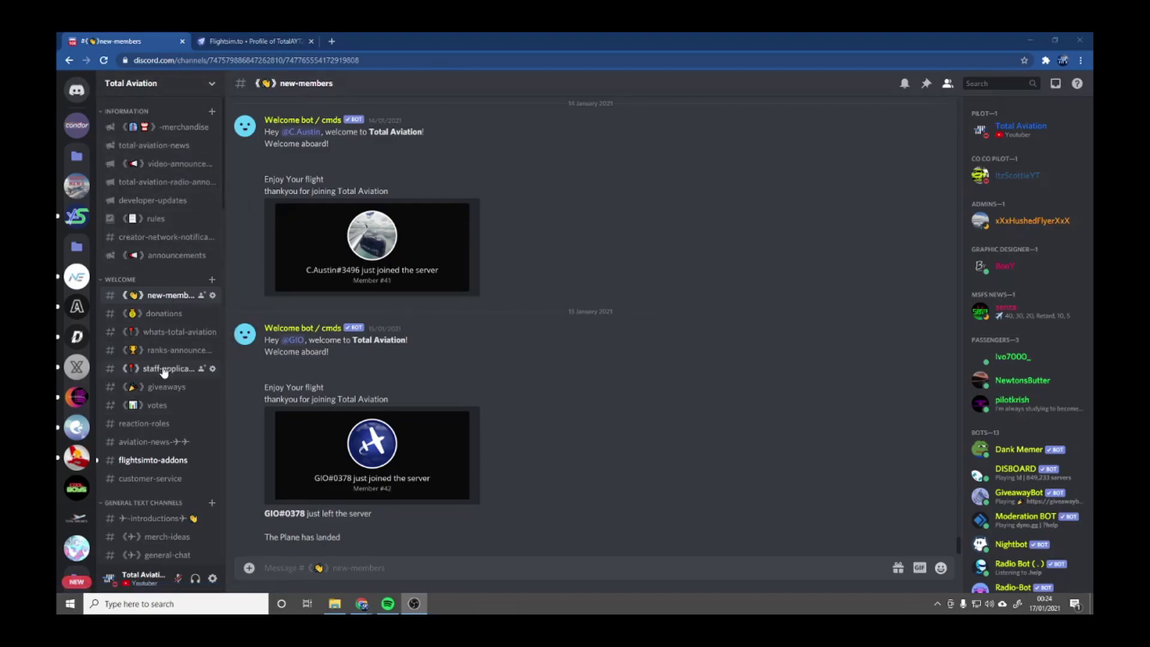
Step: Scroll the Discord channel list down to the #liveries-ta-made channel and open it
scroll(168, 360, down, 10)
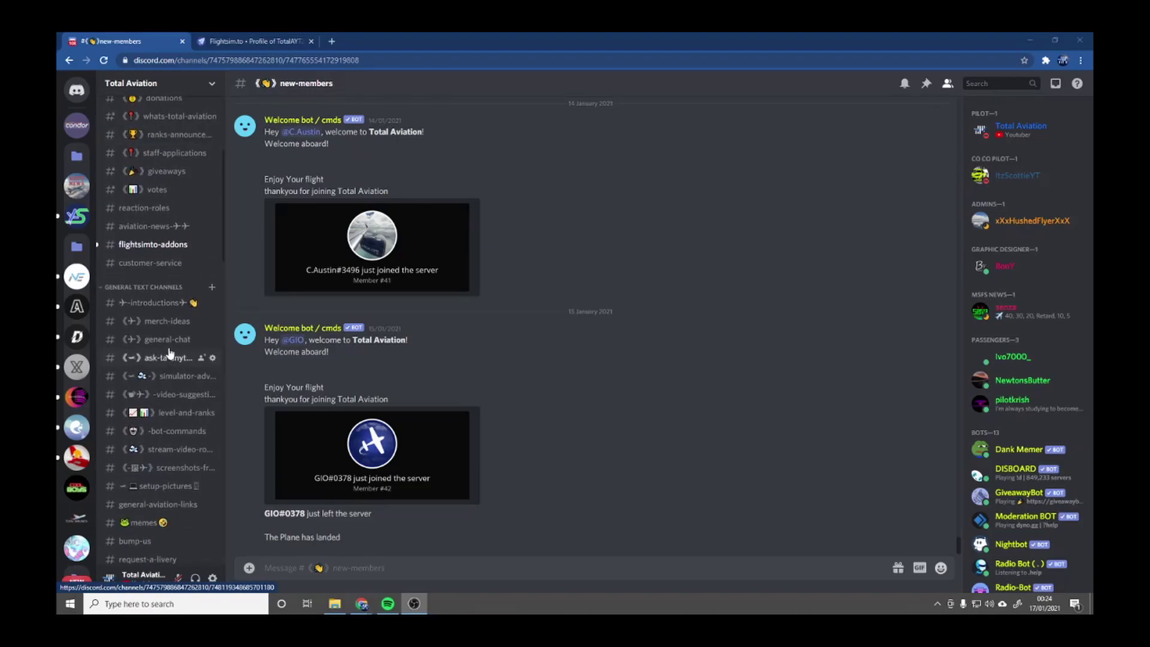
scroll(168, 324, down, 3)
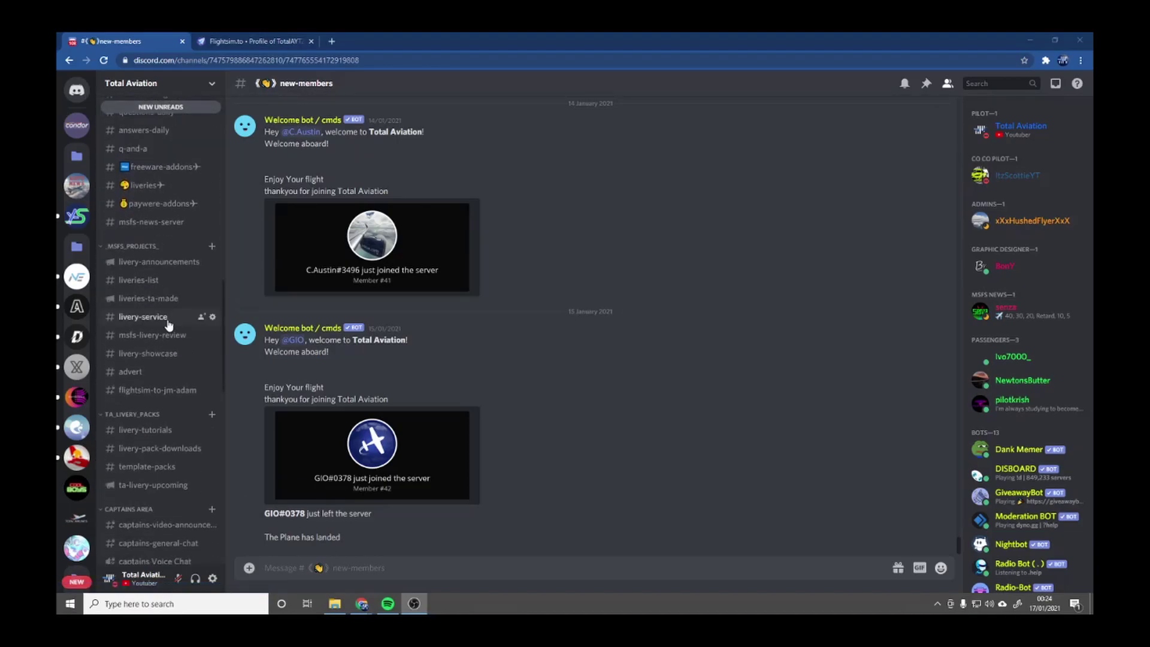
click(170, 301)
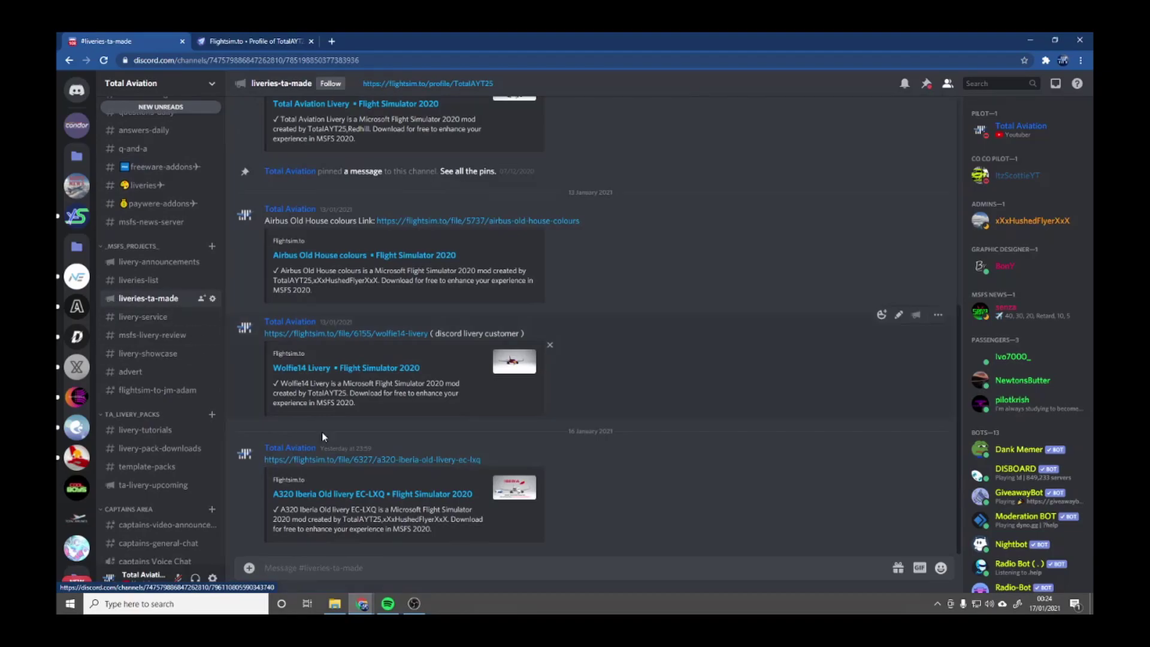
Step: From the creator's uploaded files, download version 1.0 of the A320 Neo New Year 2021 Livery
click(251, 41)
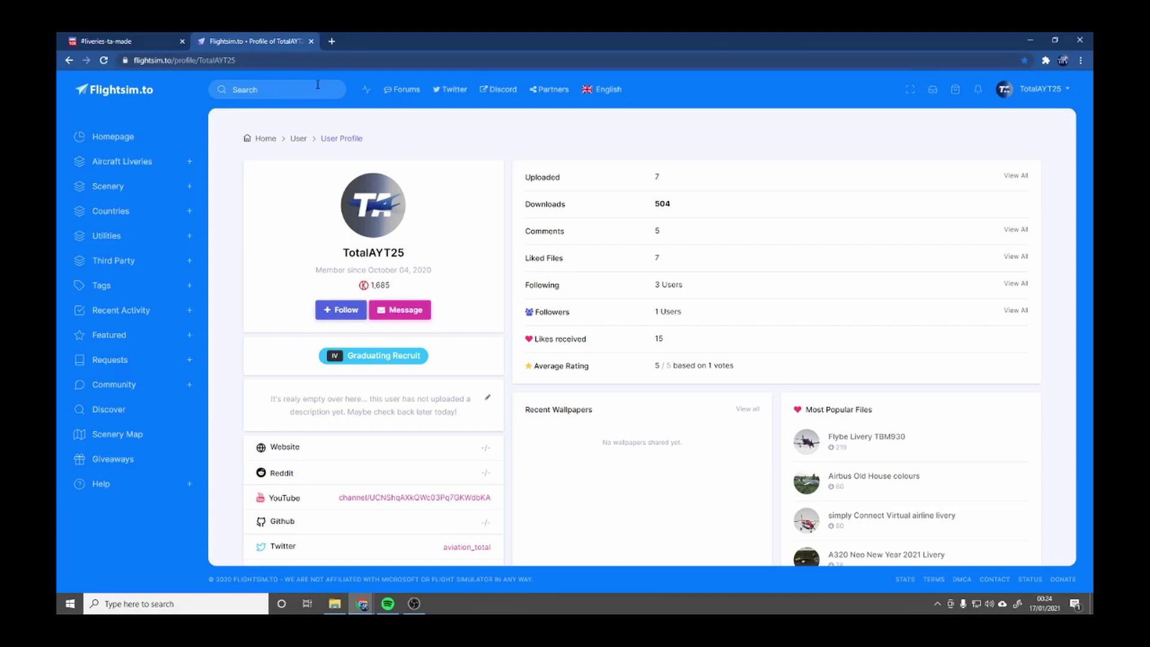
click(1016, 176)
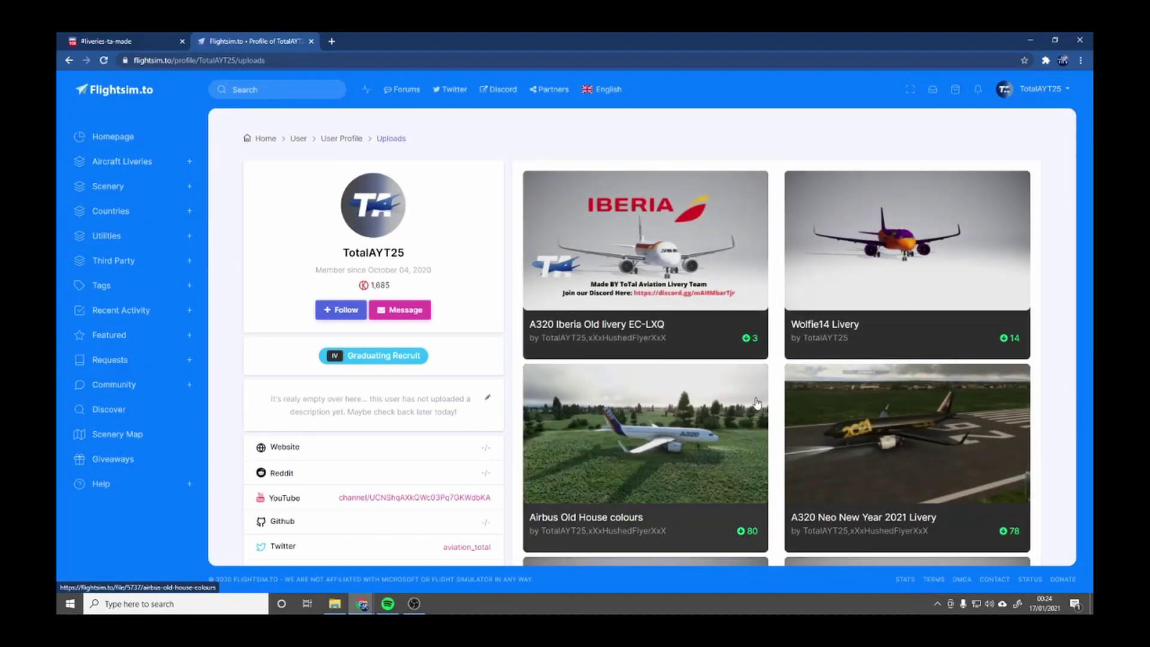
scroll(991, 300, down, 2)
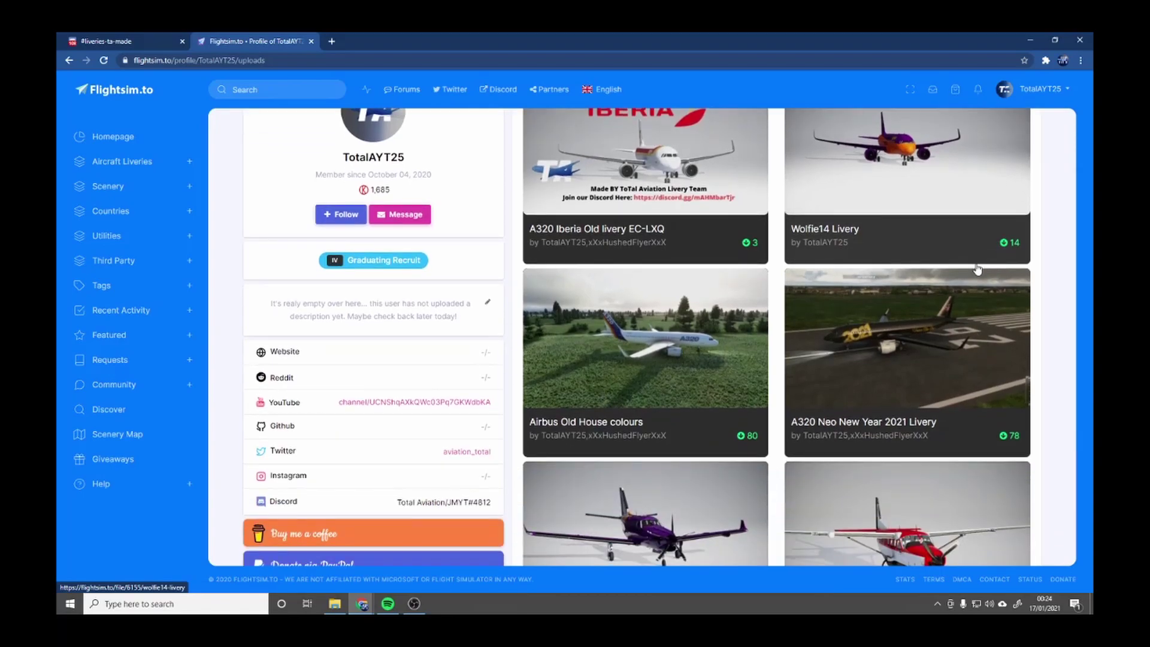
click(969, 335)
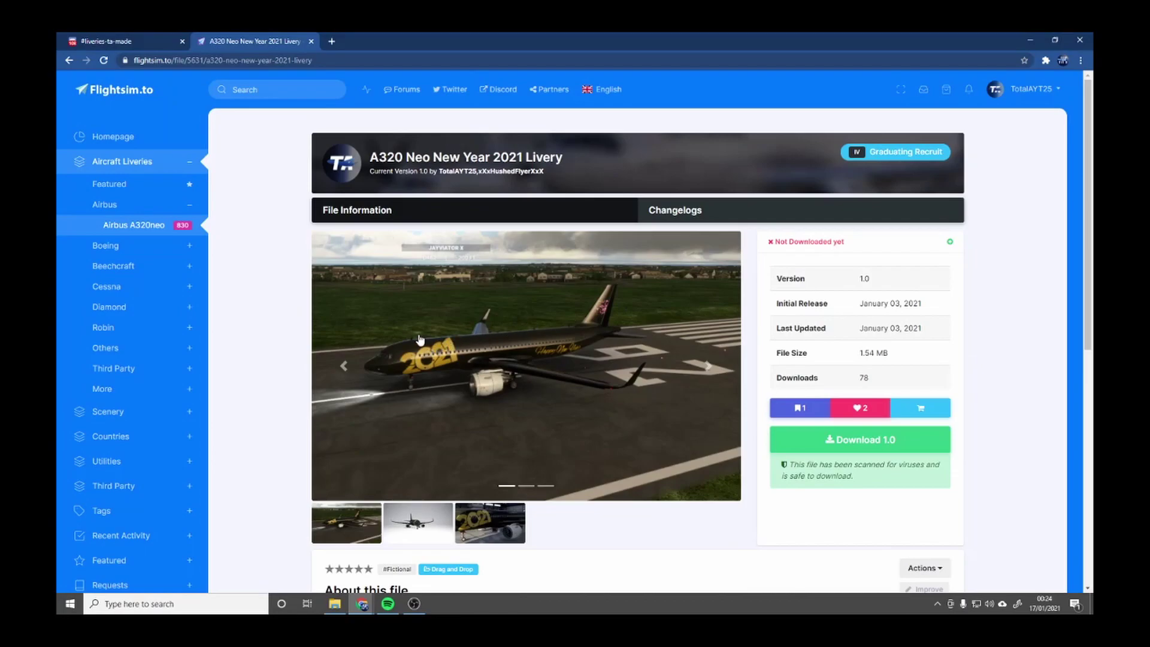
drag(369, 157, 509, 157)
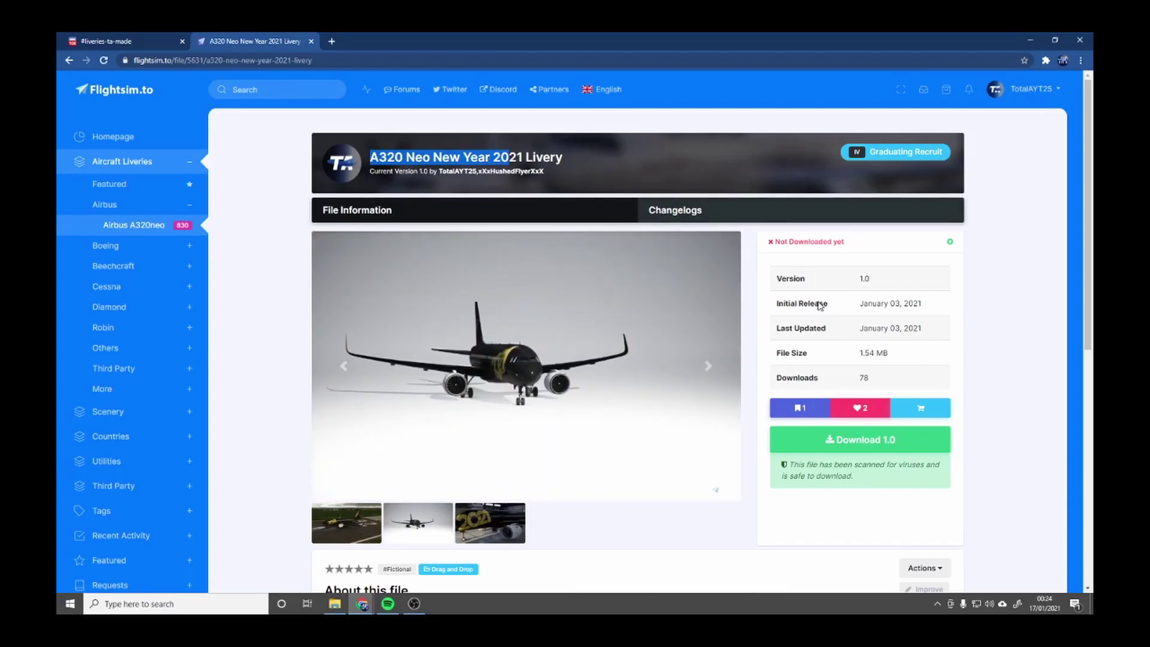
click(860, 440)
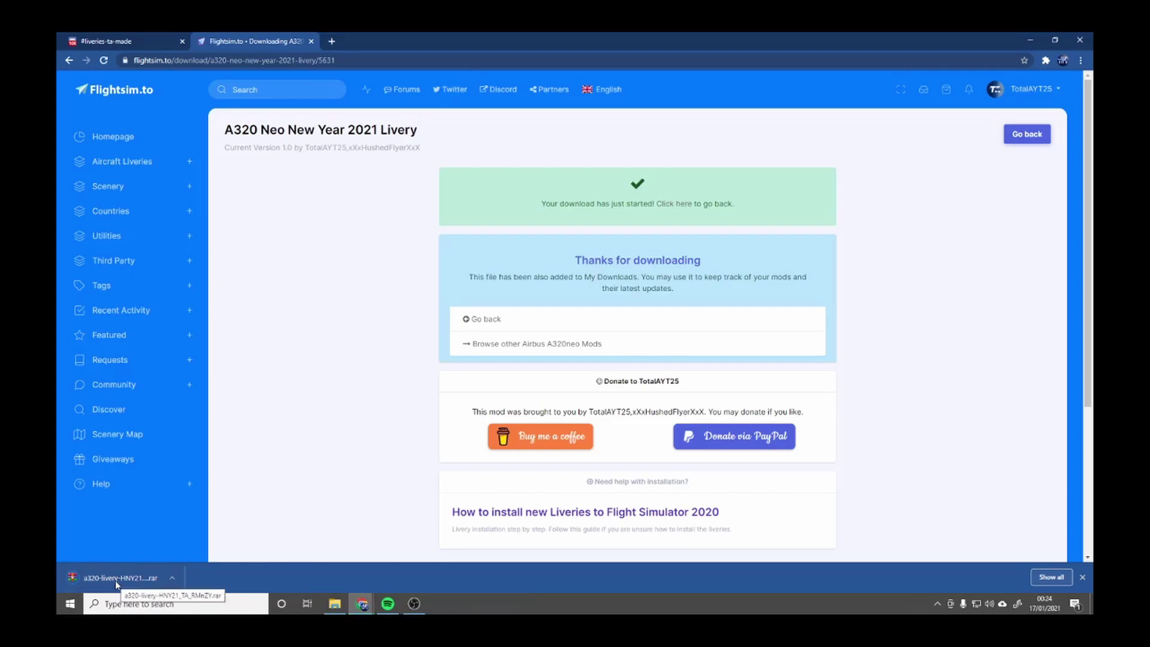
Step: Extract the downloaded livery .rar archive into its own folder
click(115, 580)
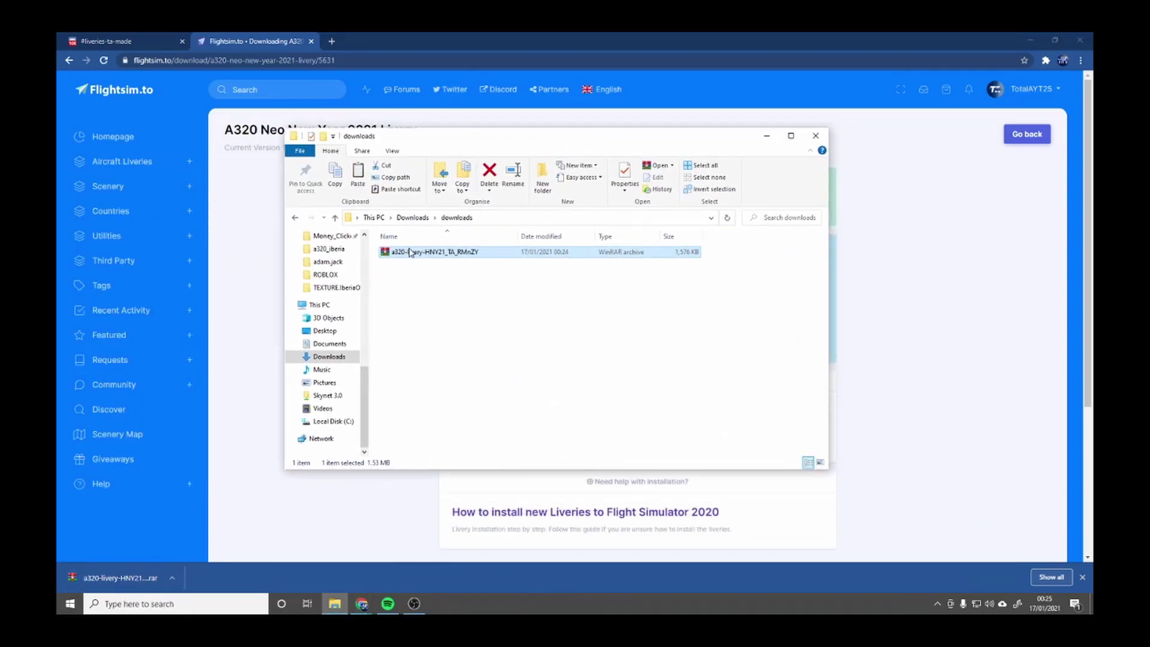
right_click(429, 257)
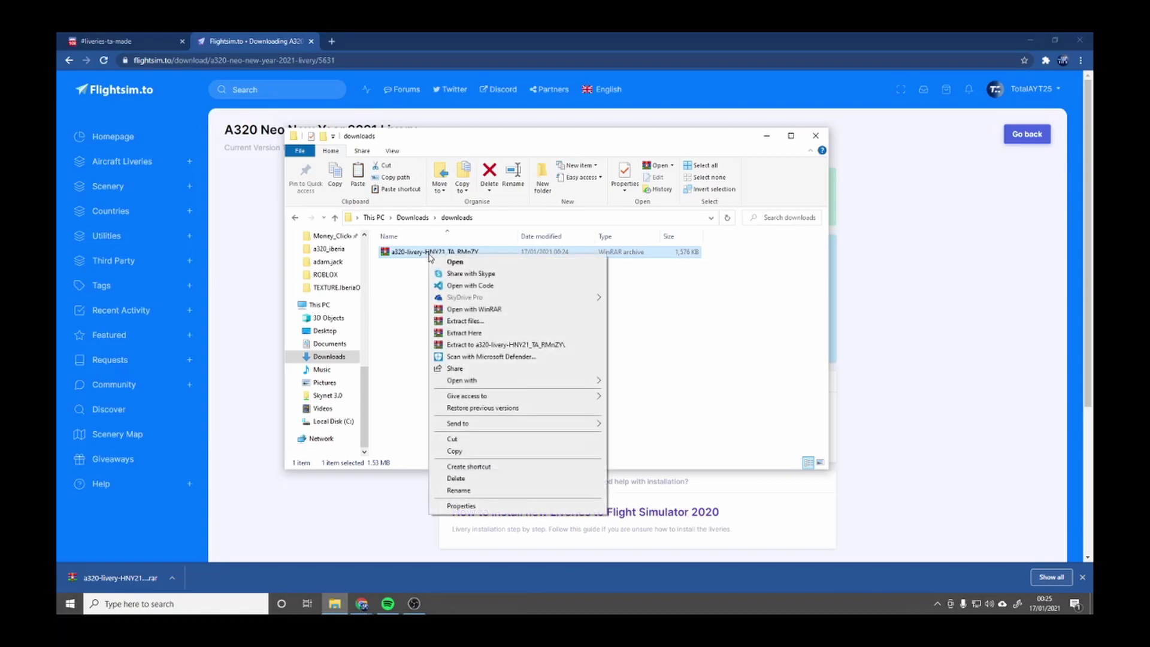
click(482, 345)
Step: Browse through SimObjects and AirPlanes to the TEXTURE.HNYTA folder and view it as large icons
double_click(451, 254)
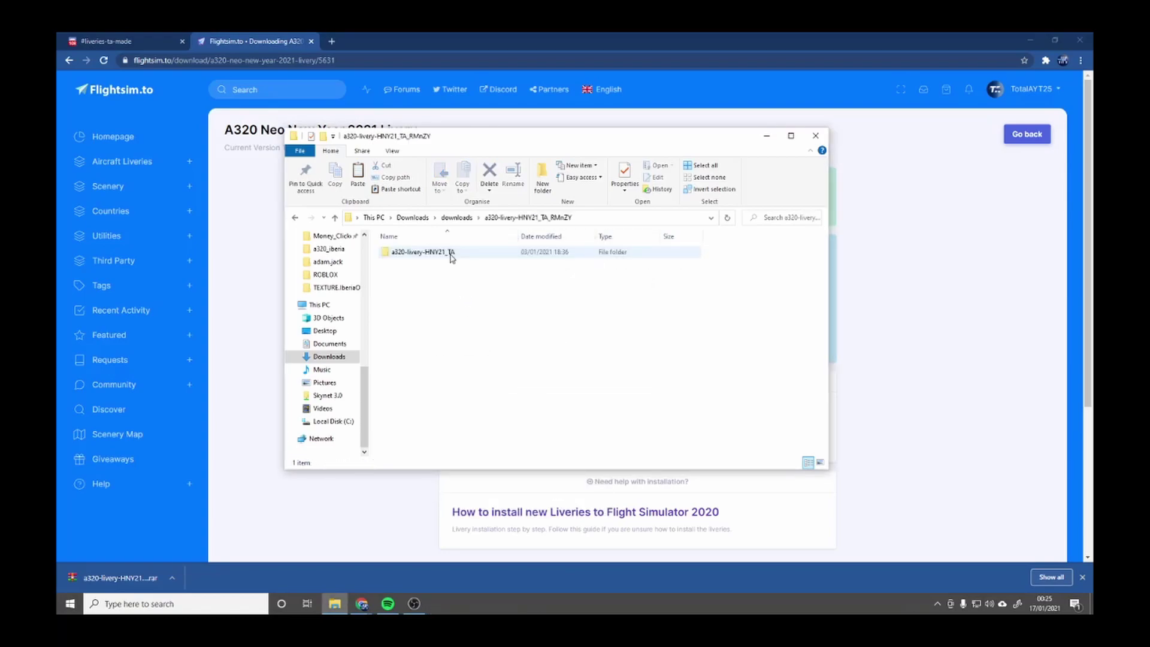
double_click(451, 254)
double_click(438, 254)
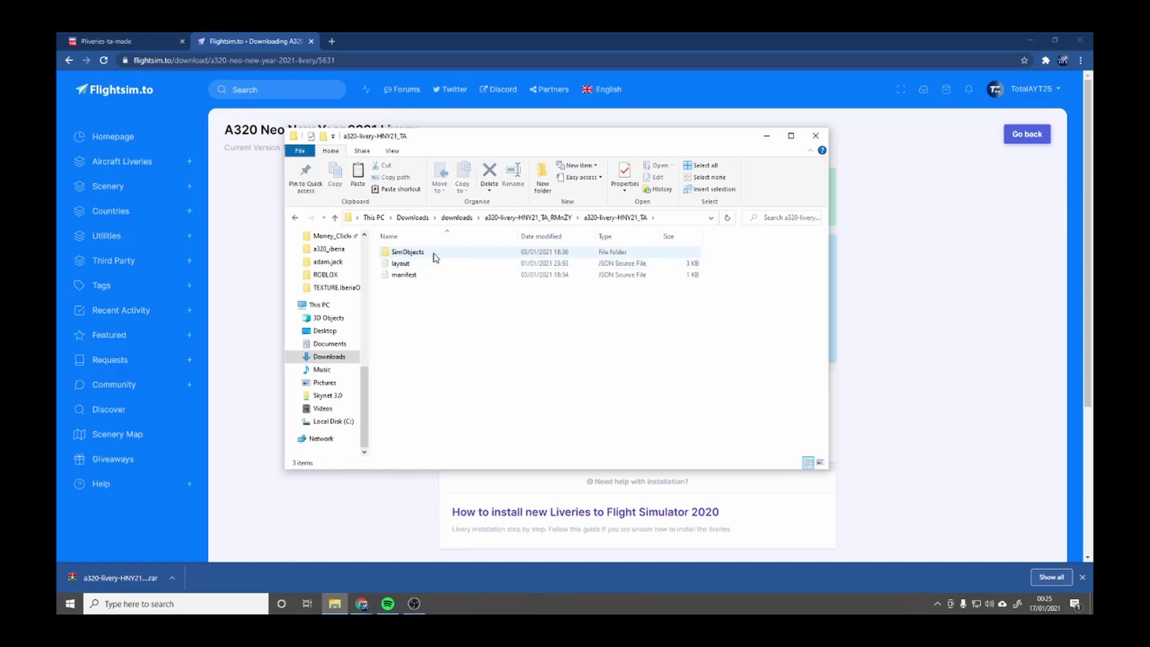
double_click(435, 253)
click(435, 254)
double_click(435, 254)
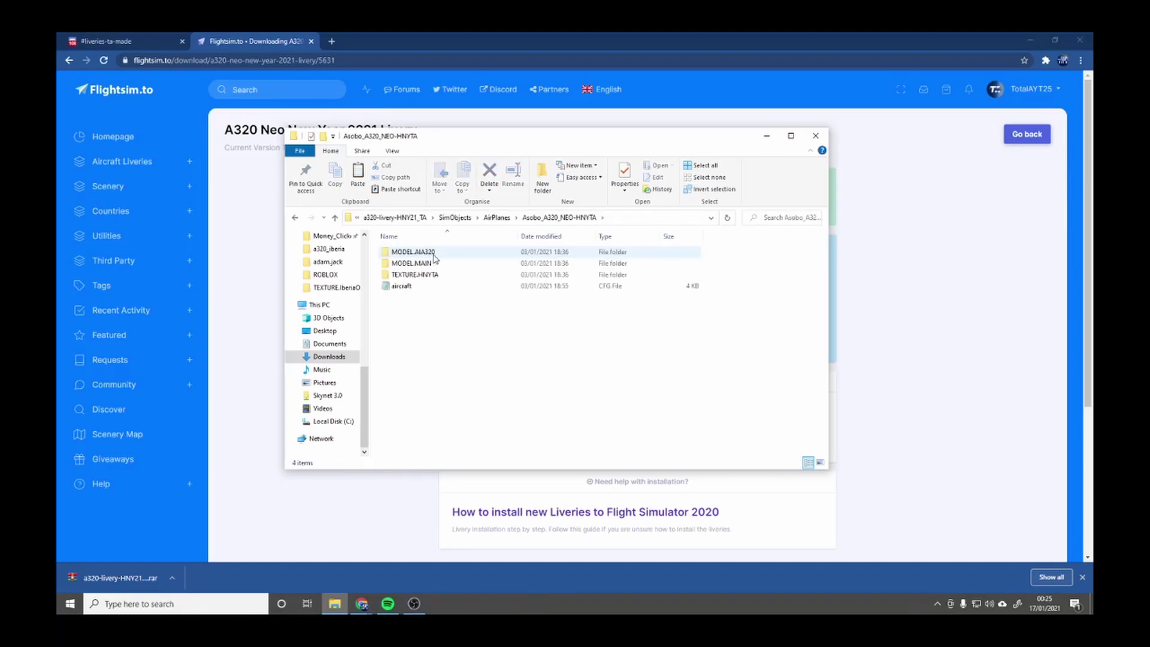
double_click(437, 290)
click(819, 155)
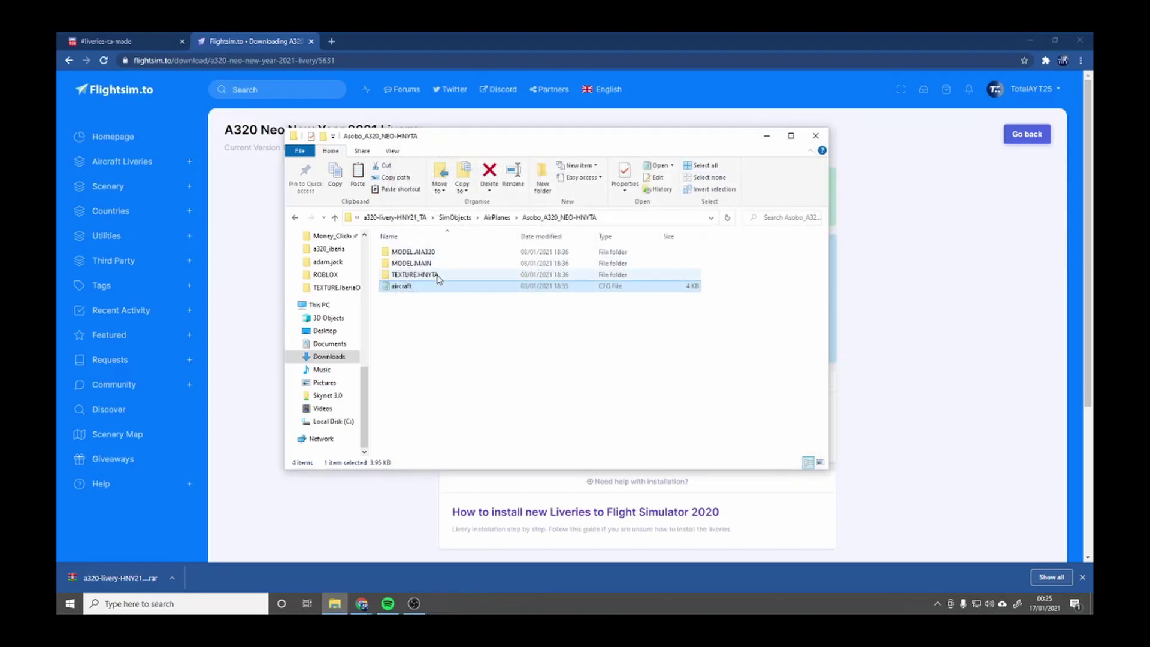
double_click(437, 277)
click(820, 463)
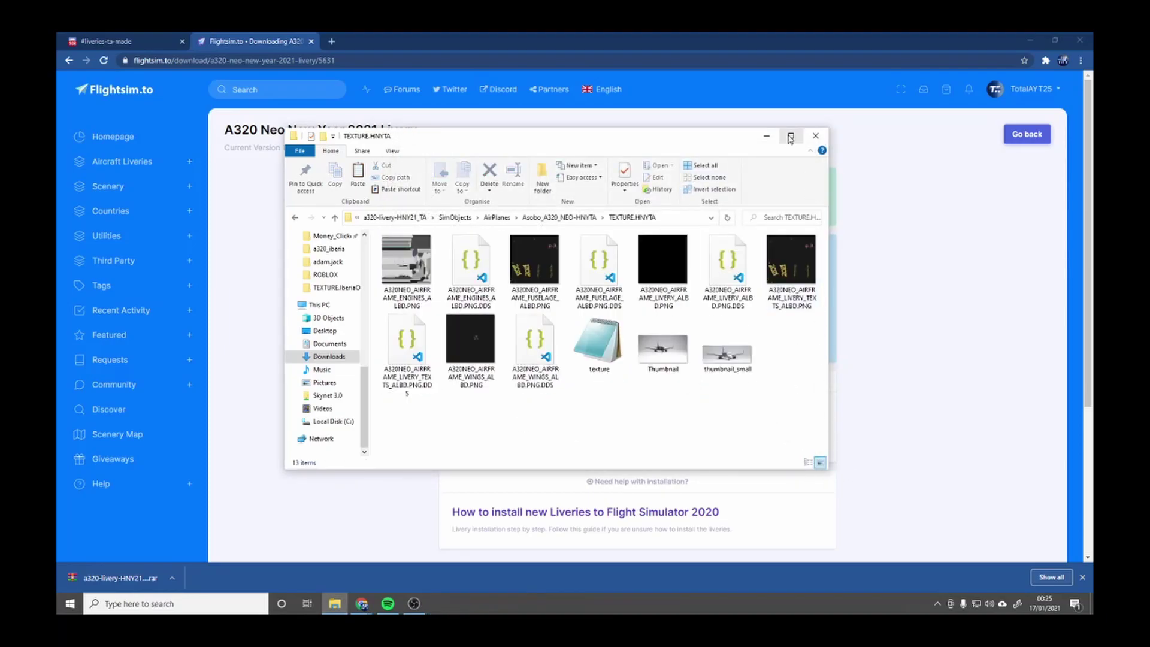
Step: Open A320NEO_AIRFRAME_ENGINES_ALBD.PNG with GIMP and move the GIMP window up to fill the screen
right_click(409, 262)
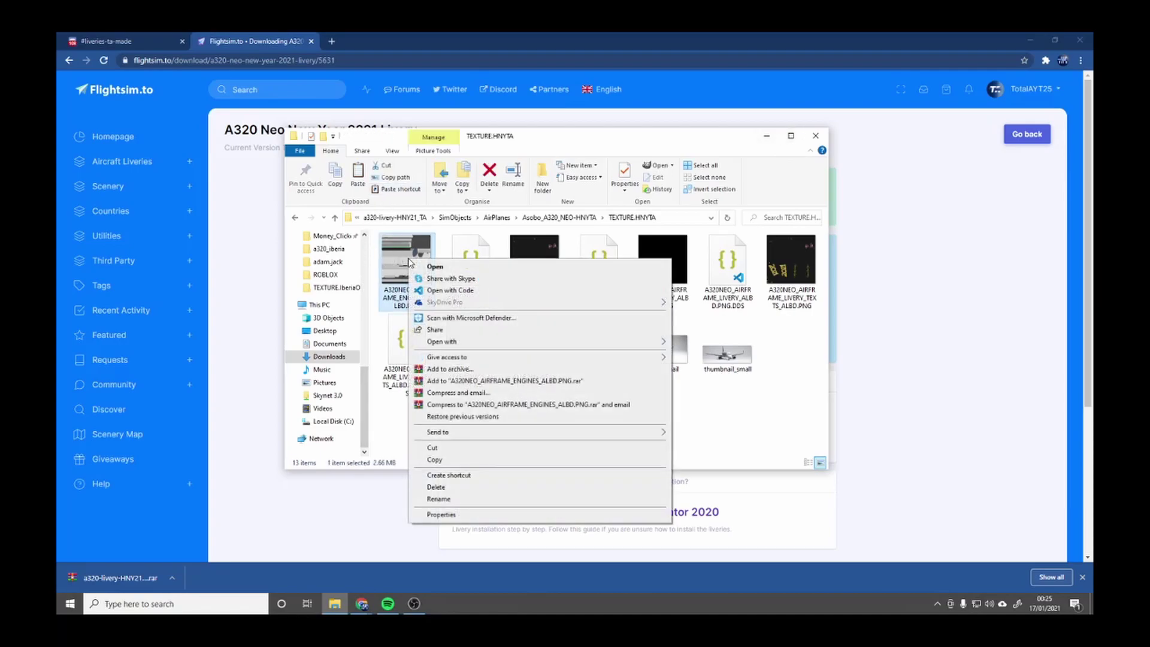
mouse_move(469, 343)
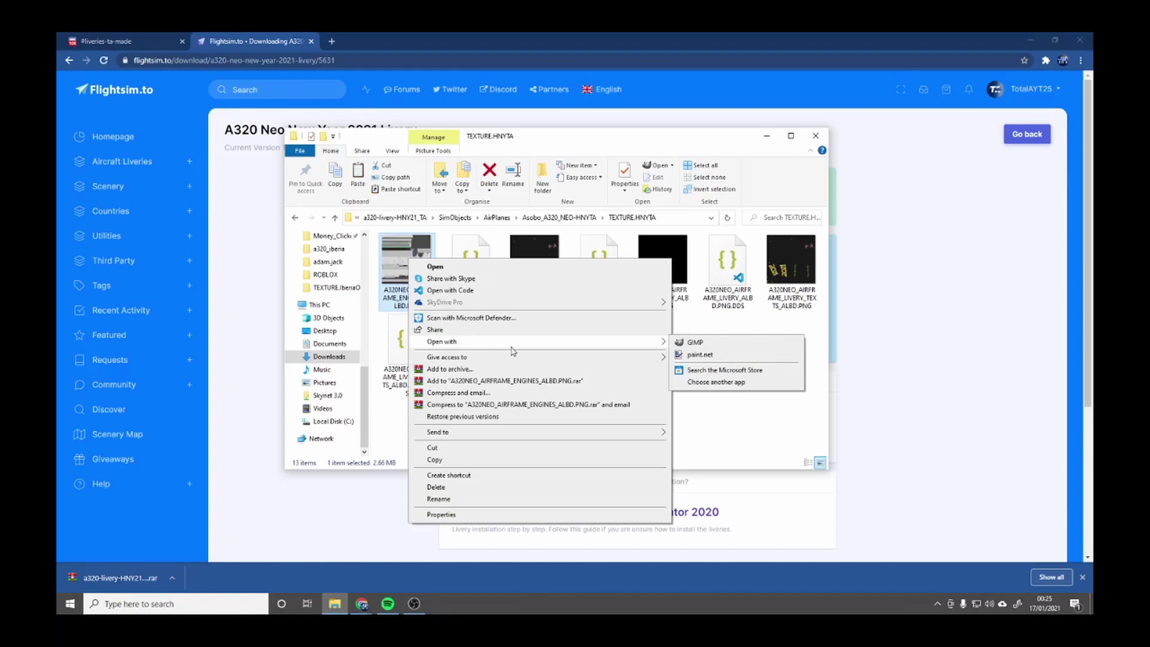
click(692, 347)
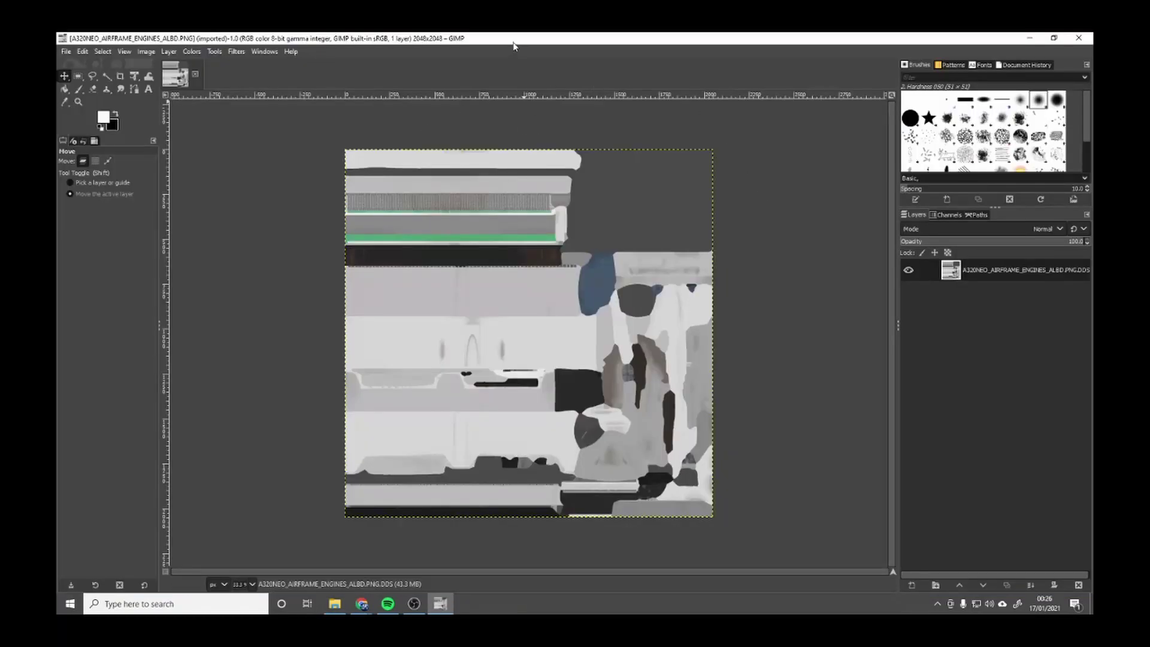
drag(516, 45, 515, 362)
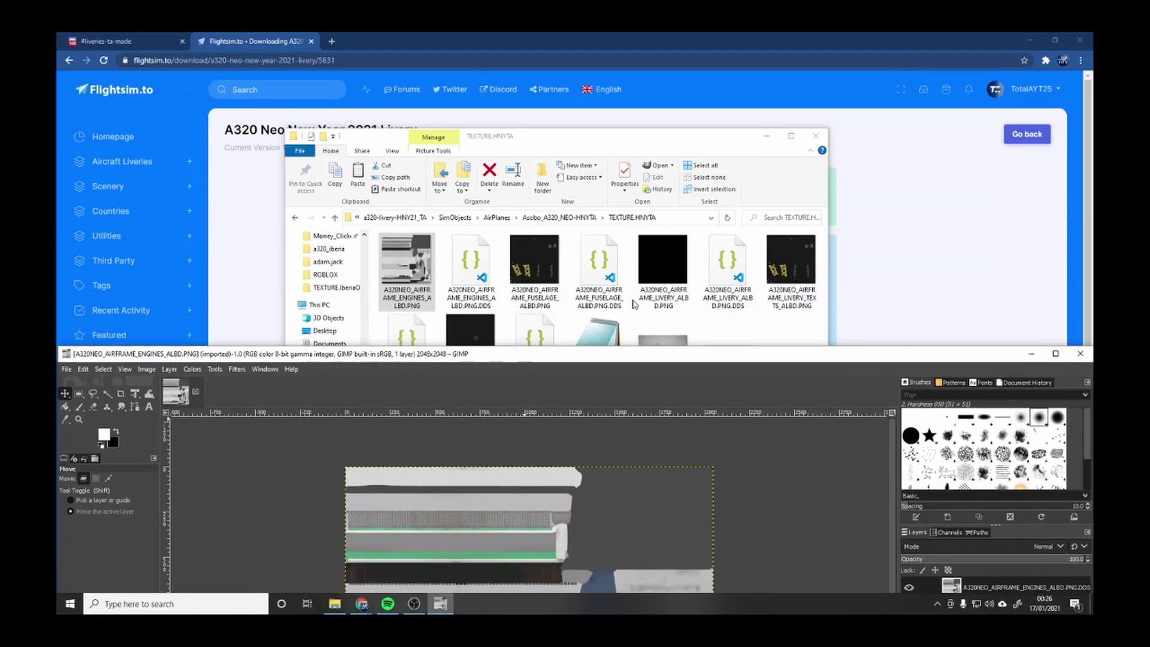
click(663, 268)
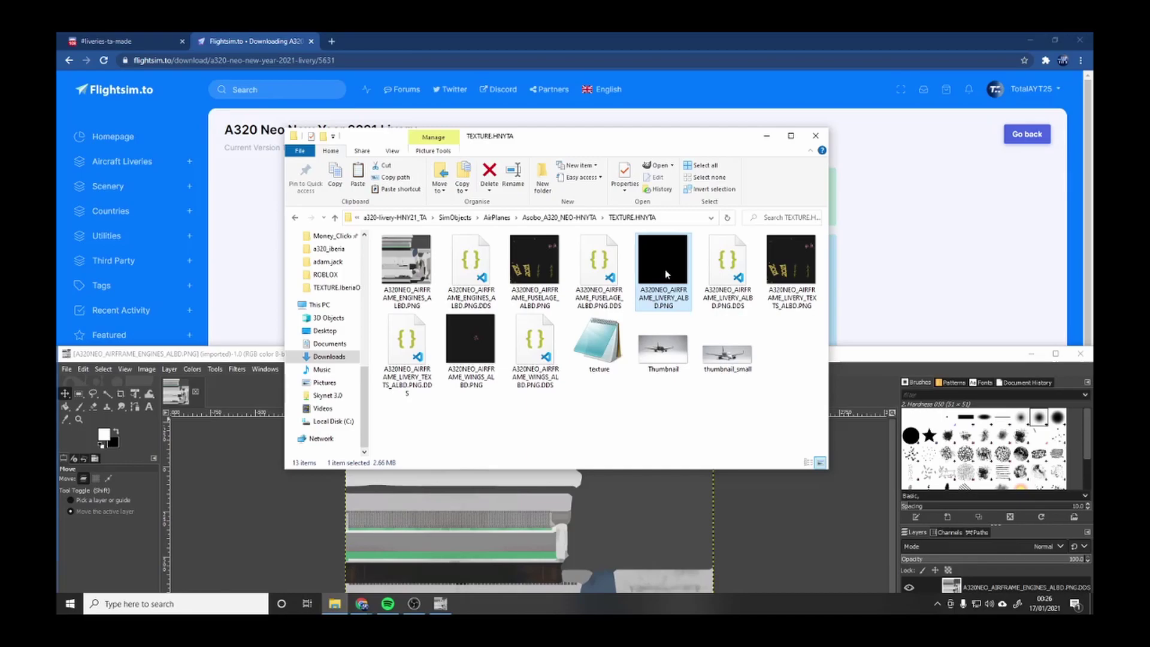
right_click(665, 269)
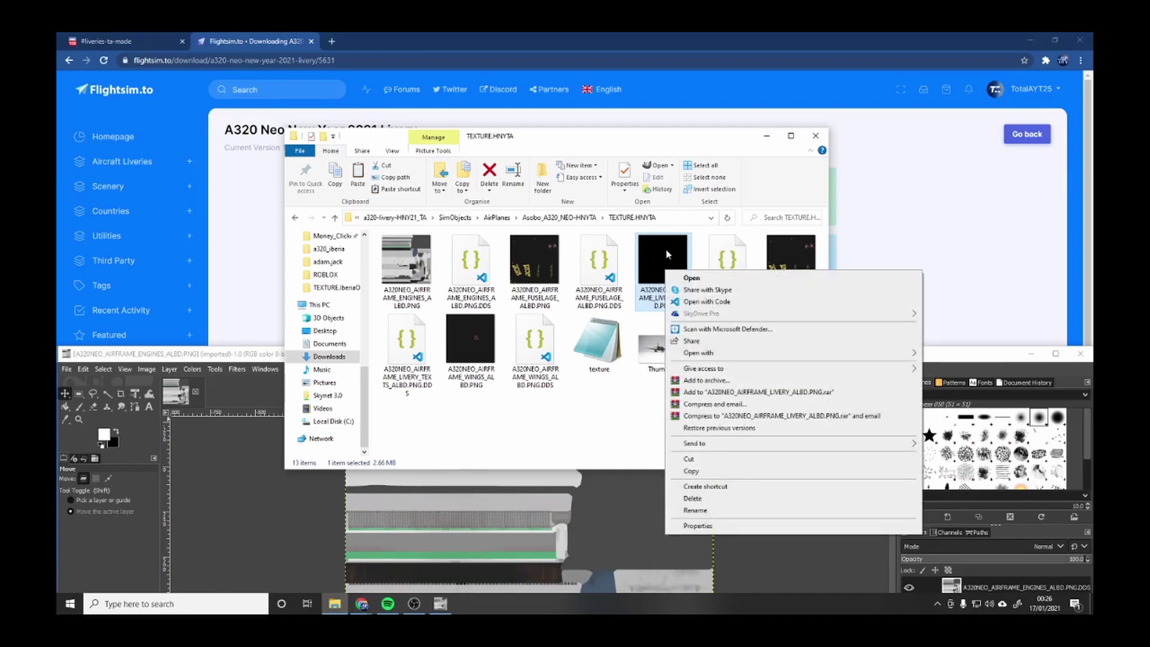
click(608, 426)
drag(579, 360, 372, 102)
Step: Open A320NEO_AIRFRAME_WINGS_ALBD.PNG.DDS as a layer, with Show All Files on, and accept the DDS load
click(79, 103)
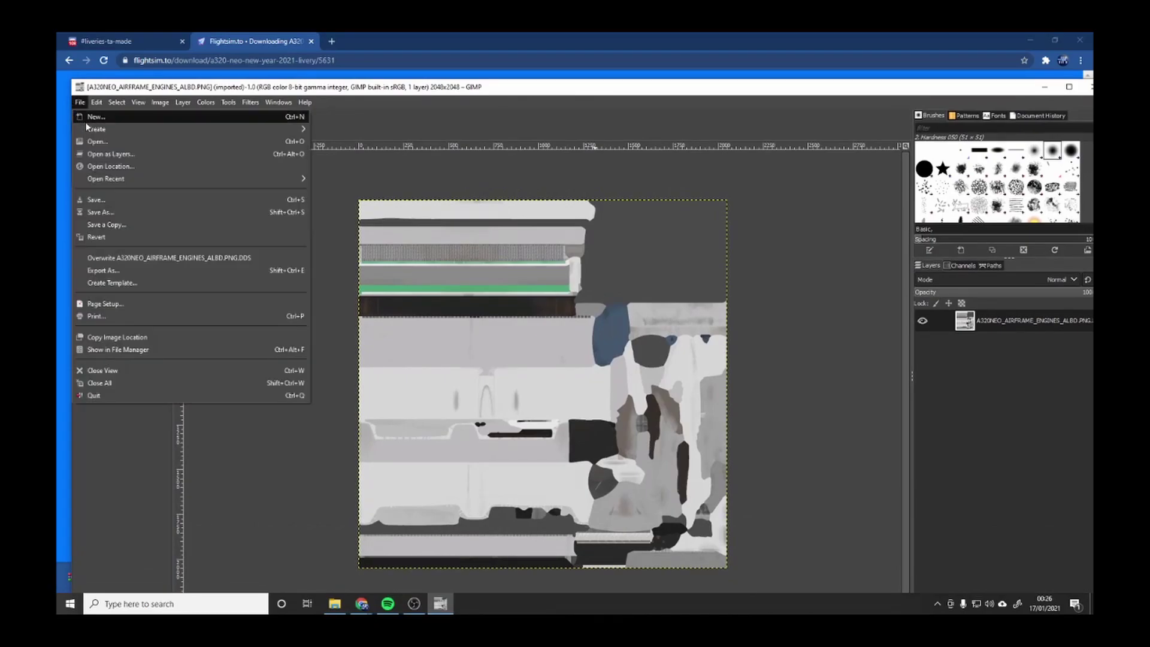
click(120, 154)
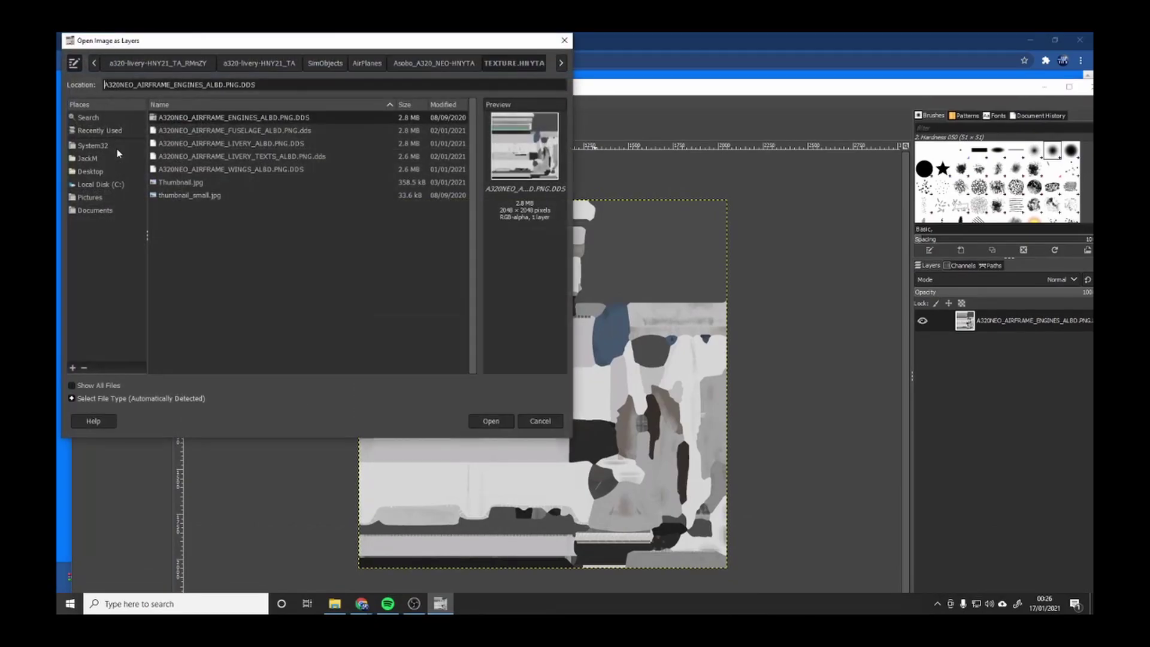
click(281, 132)
click(279, 146)
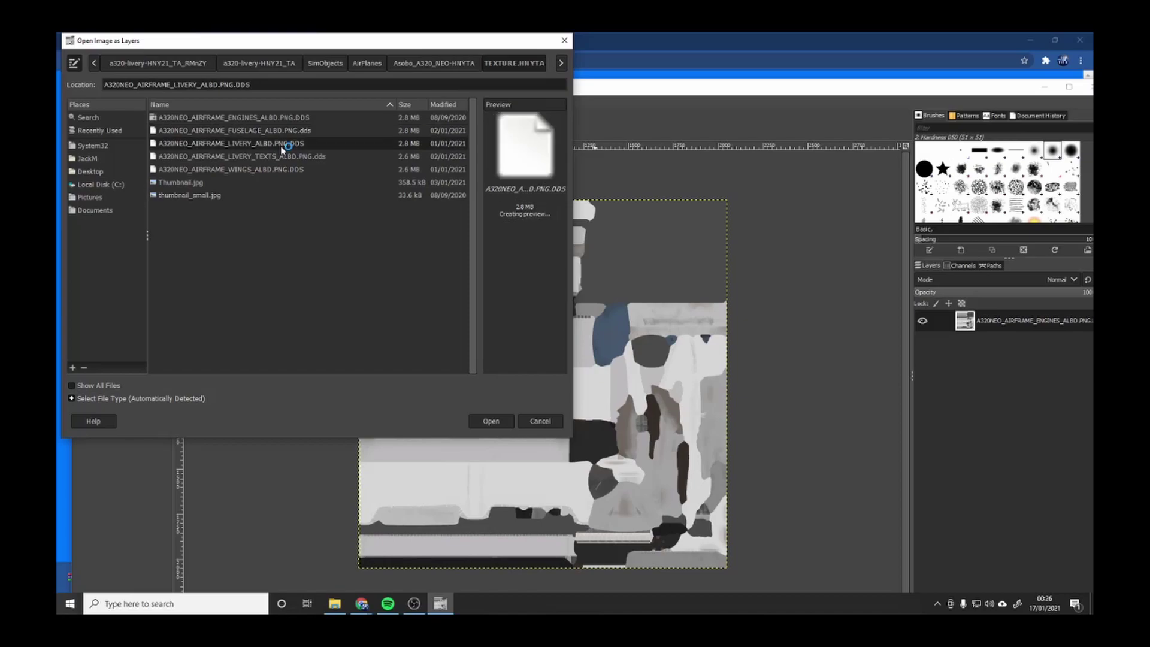
click(281, 157)
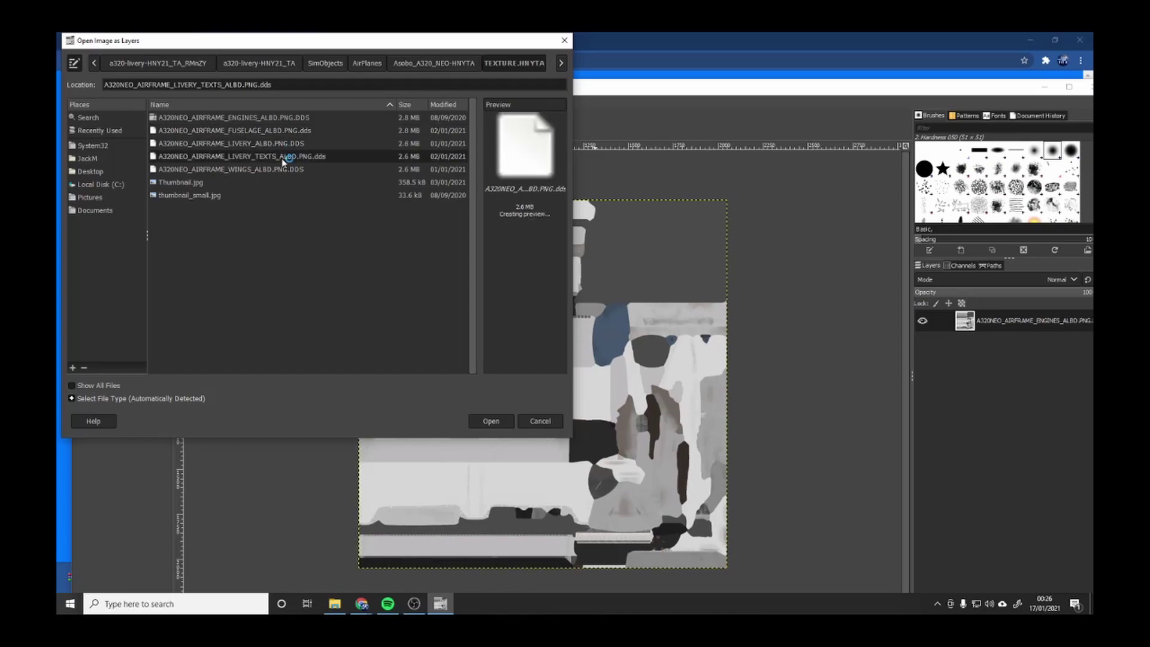
click(281, 170)
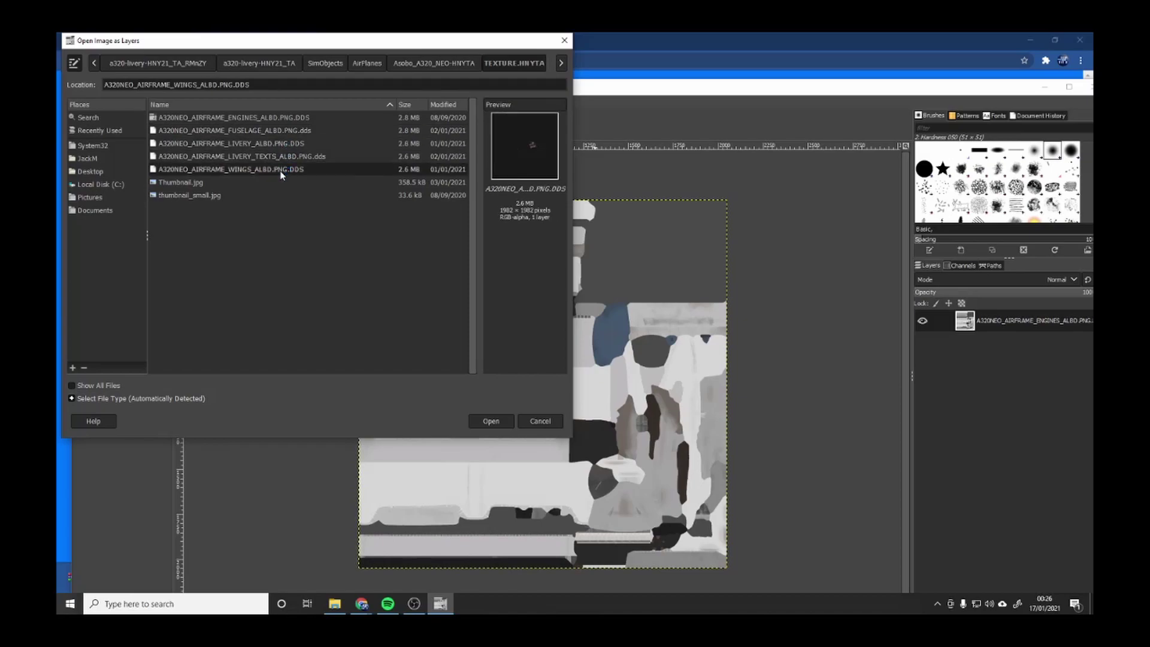
click(112, 385)
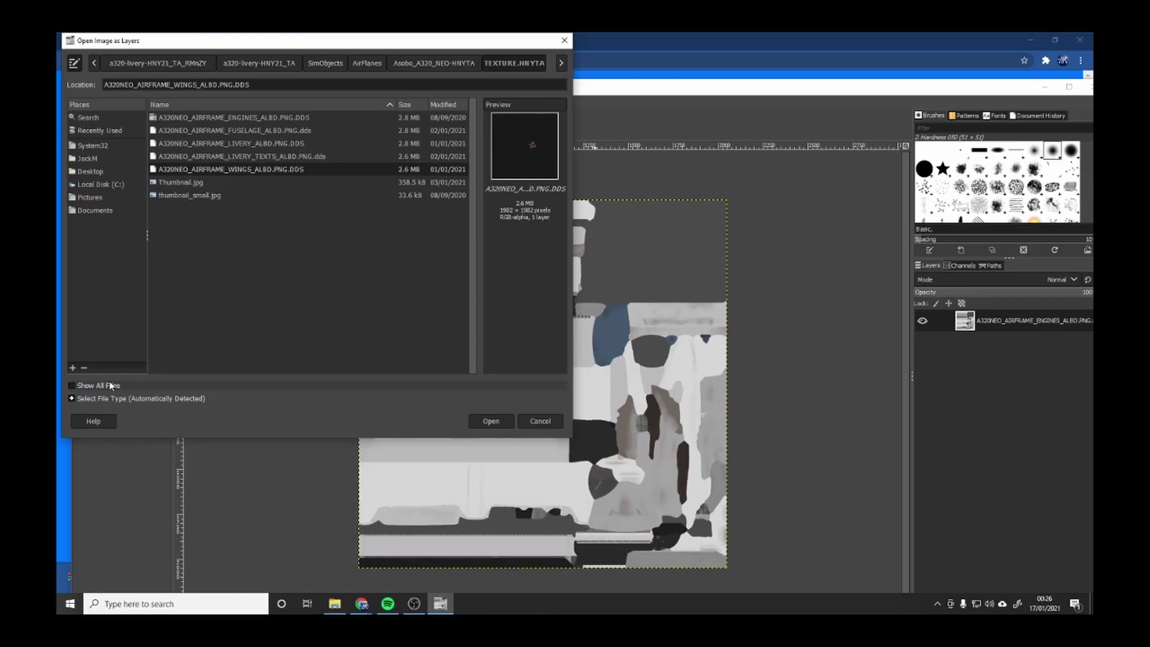
click(490, 422)
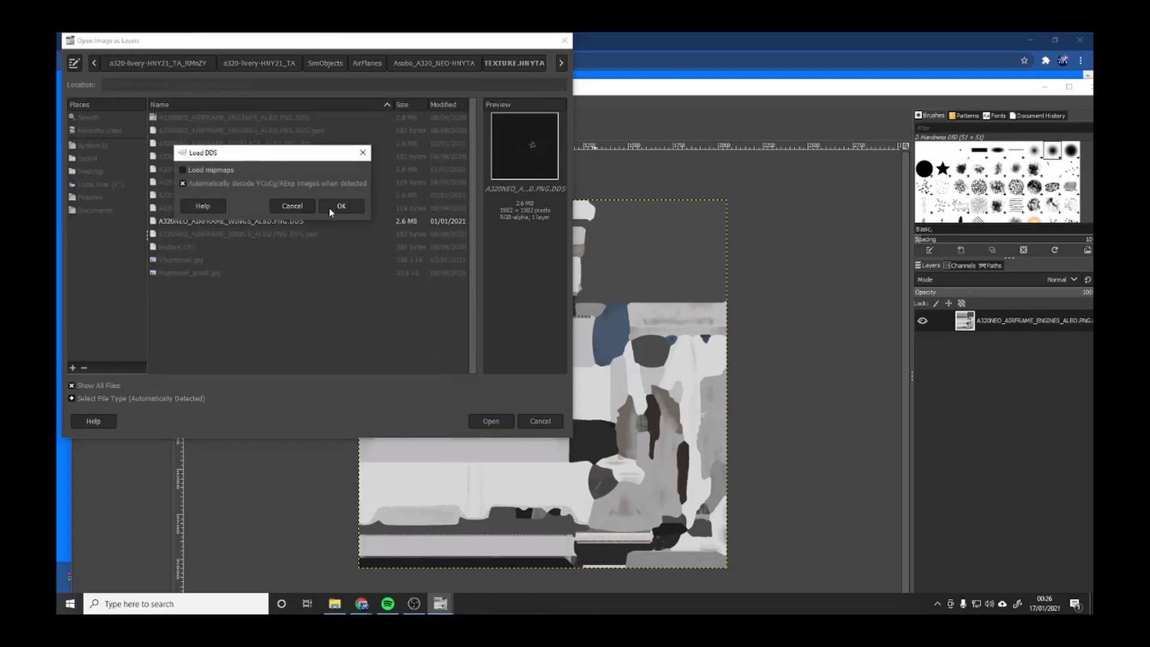
click(339, 206)
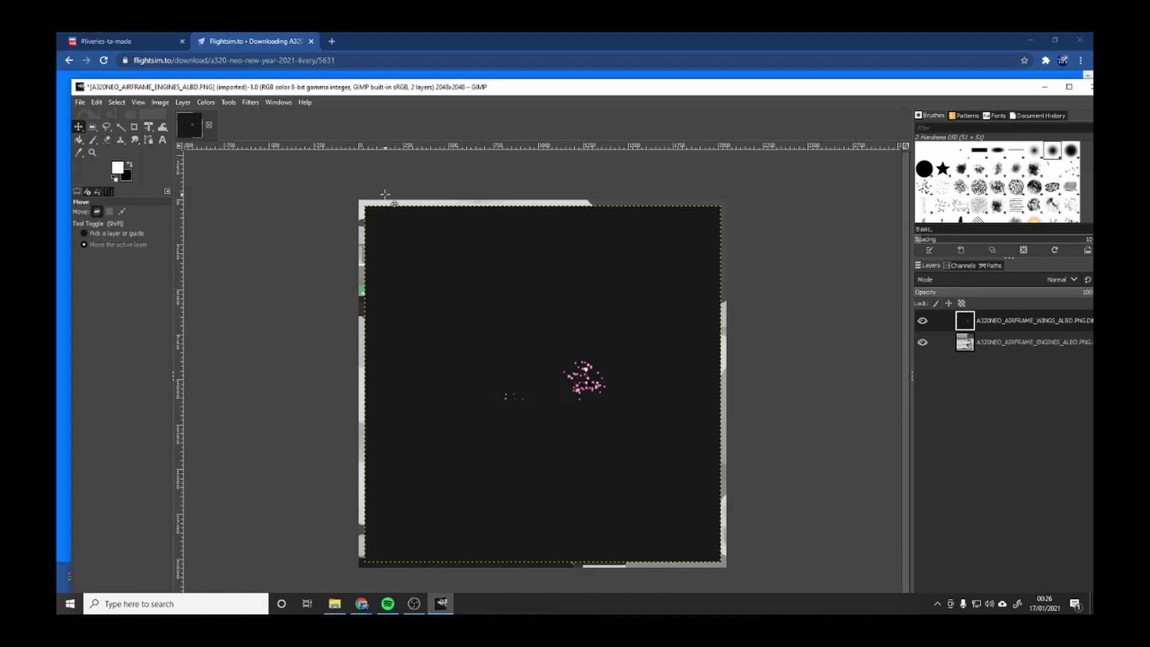
click(1059, 343)
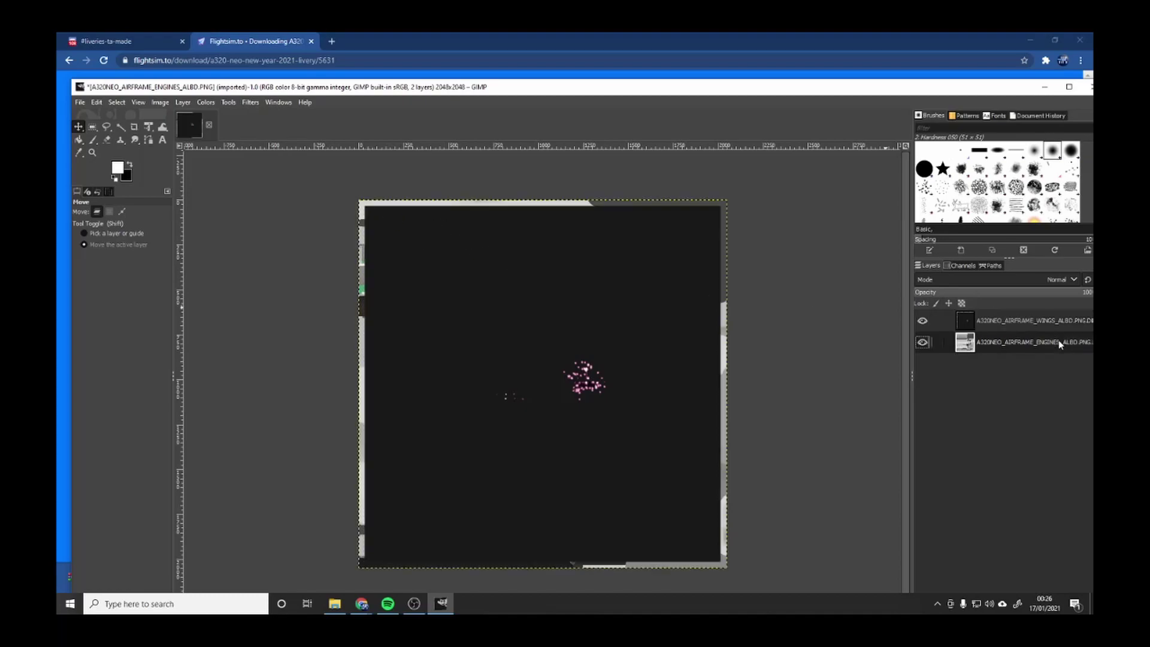
Step: Open Scale Layer for the wings layer and enter a size of 2048 × 2048 pixels
click(1053, 322)
right_click(638, 318)
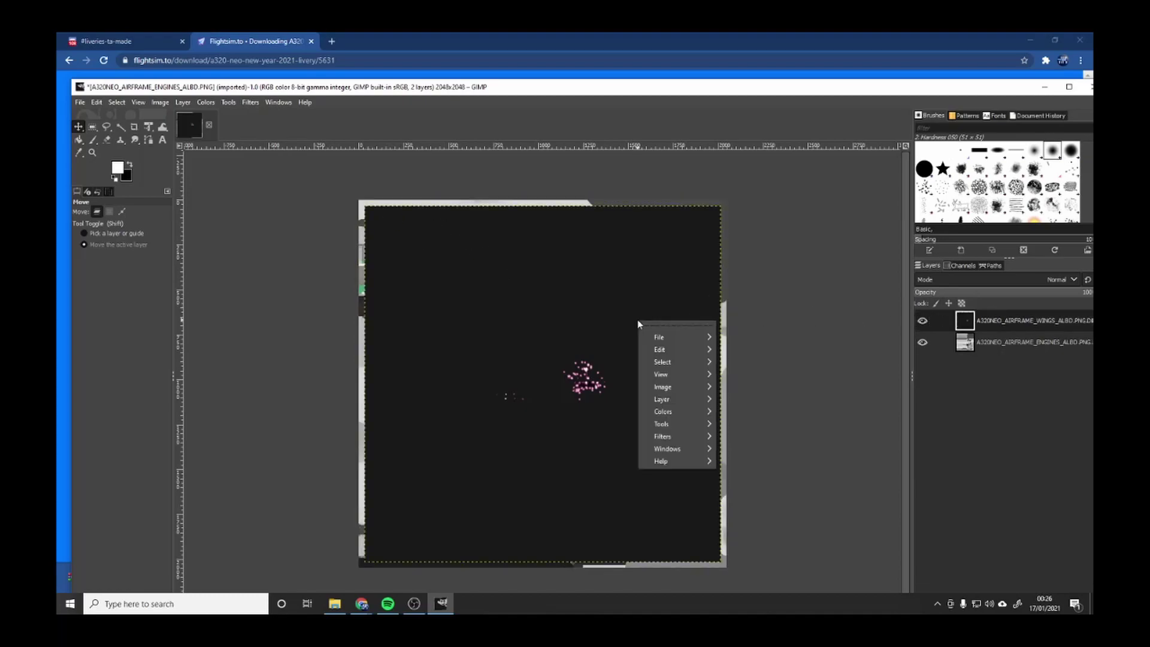
mouse_move(691, 404)
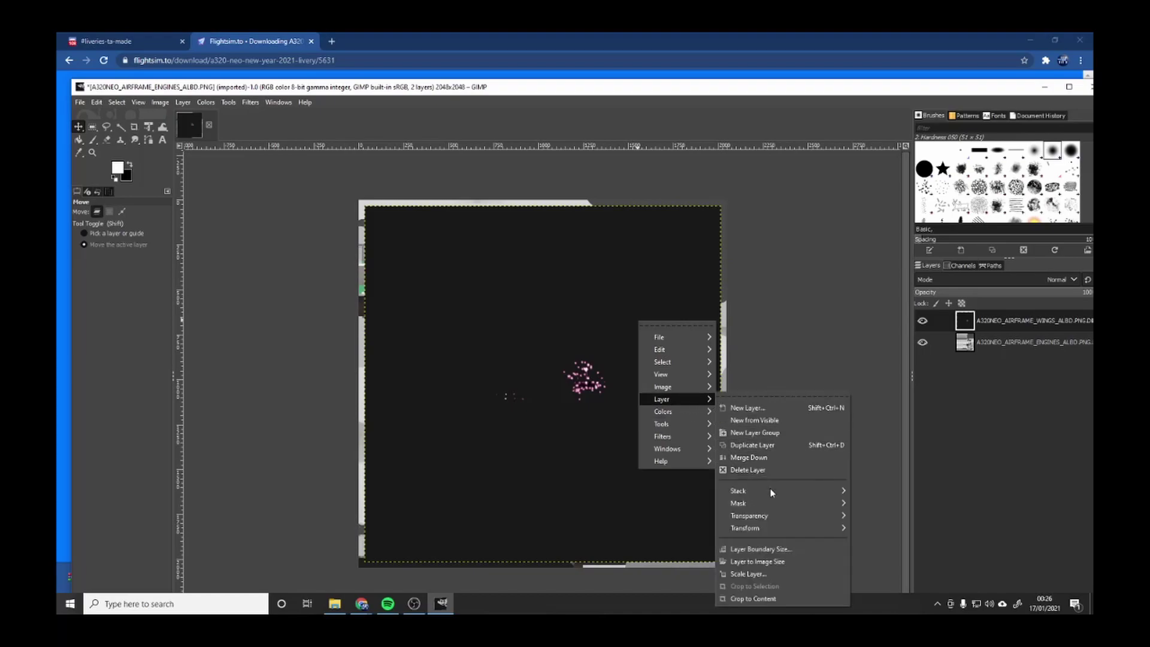
click(751, 572)
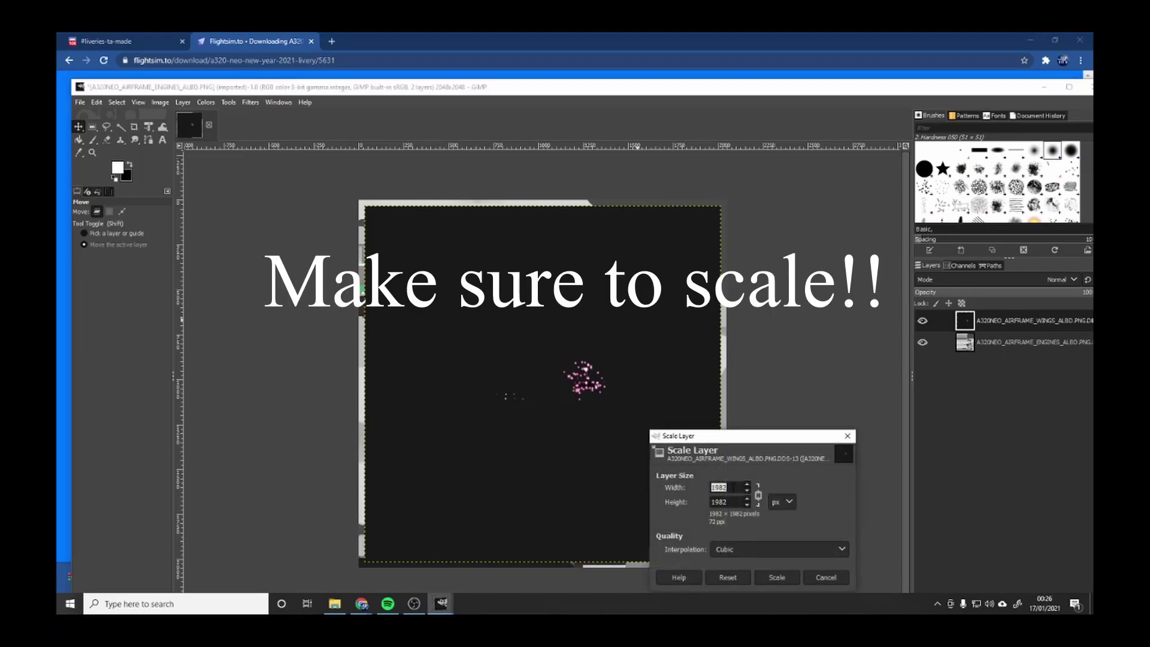
text(2048)
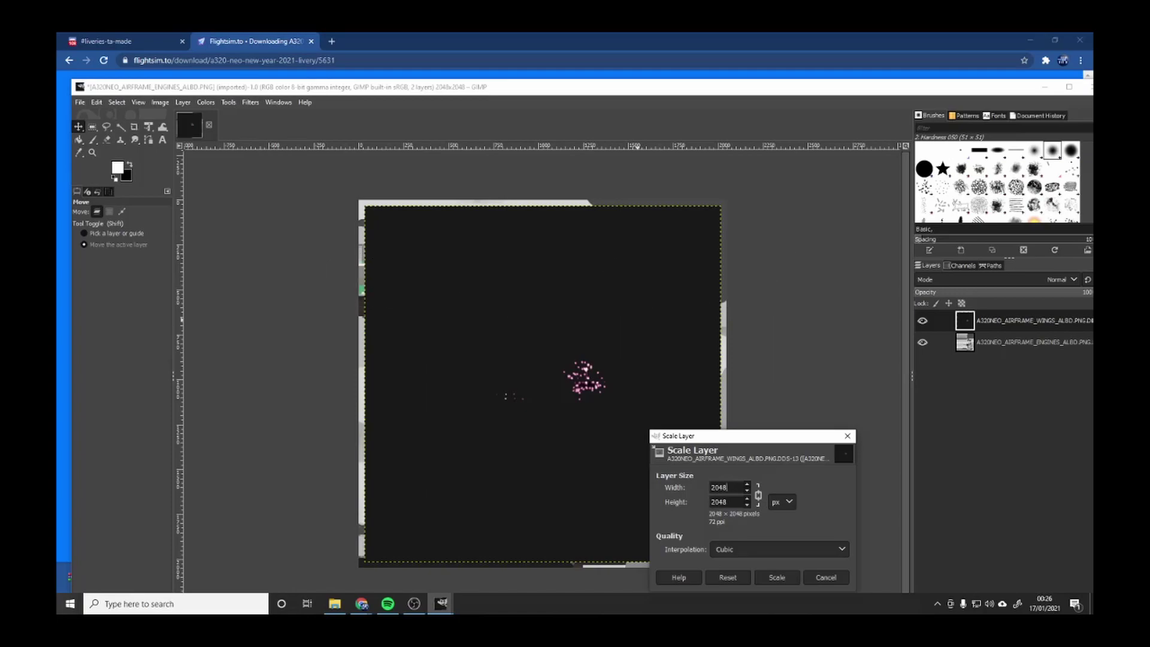
Step: Scale the wings layer to 2048 × 2048 and put the engines layer above it in Multiply mode
click(780, 584)
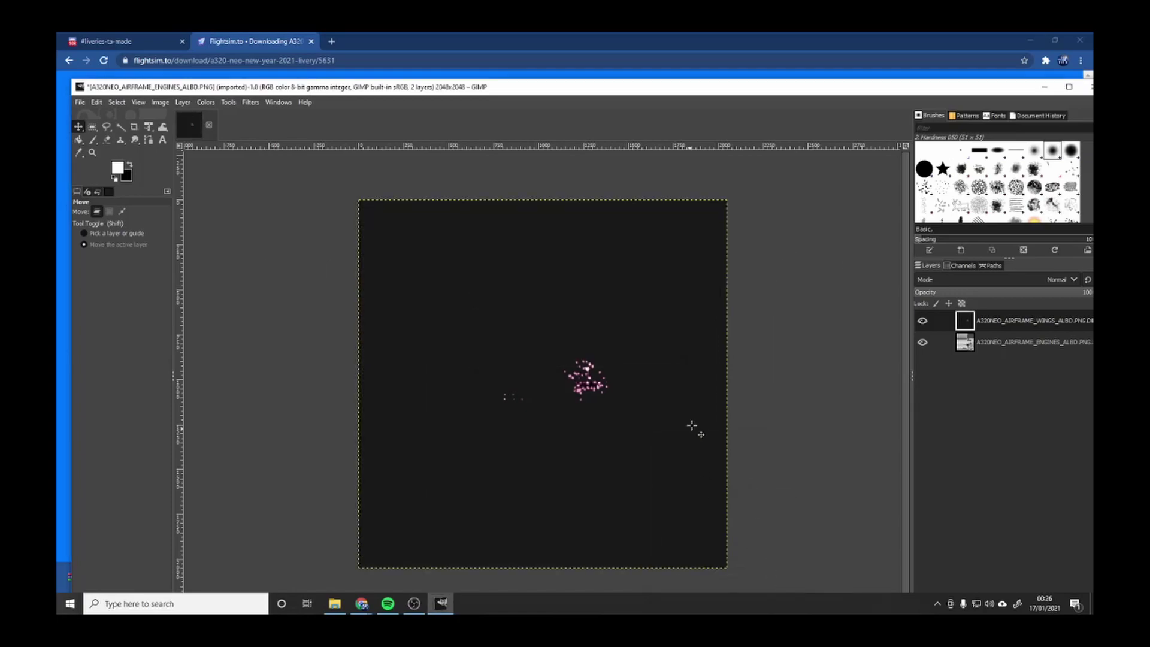
drag(1027, 341, 1018, 321)
click(1061, 280)
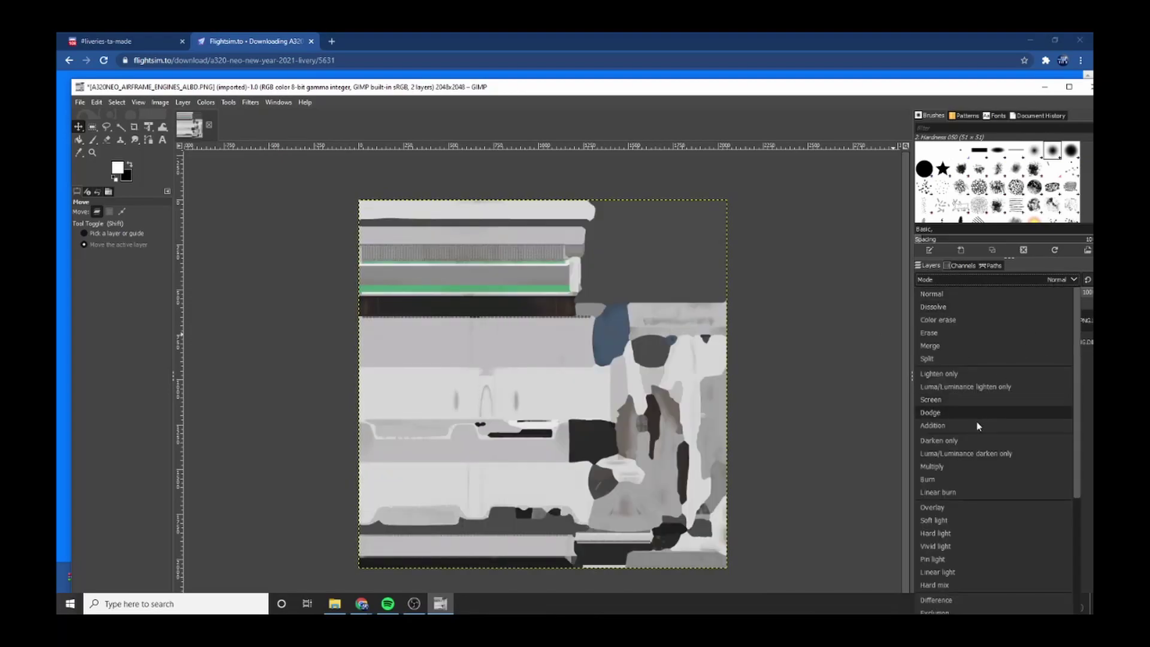
click(955, 465)
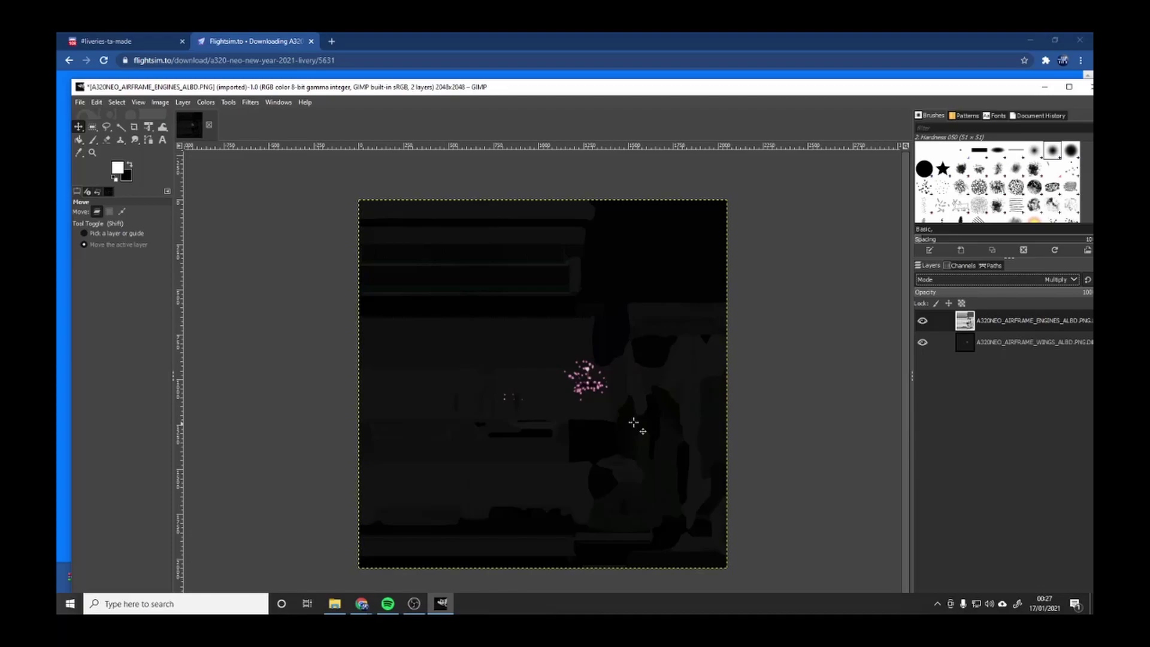
click(81, 105)
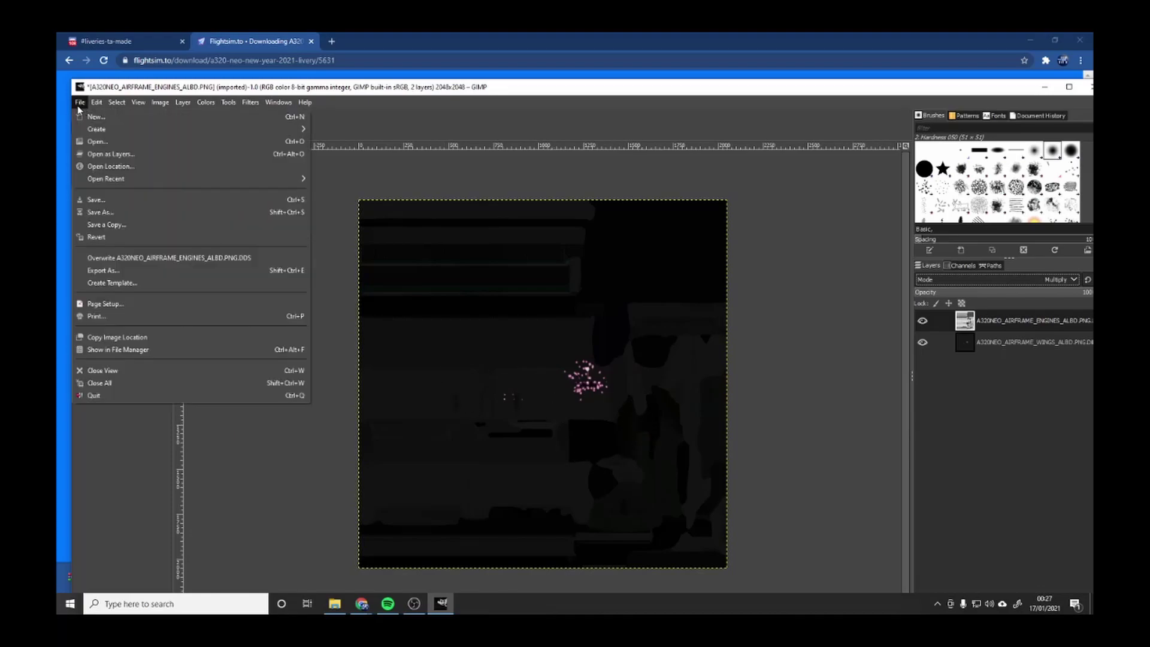
Step: Export over A320NEO_AIRFRAME_ENGINES_ALBD.PNG.DDS with BC1 / DXT1 compression and generated mipmaps
click(100, 272)
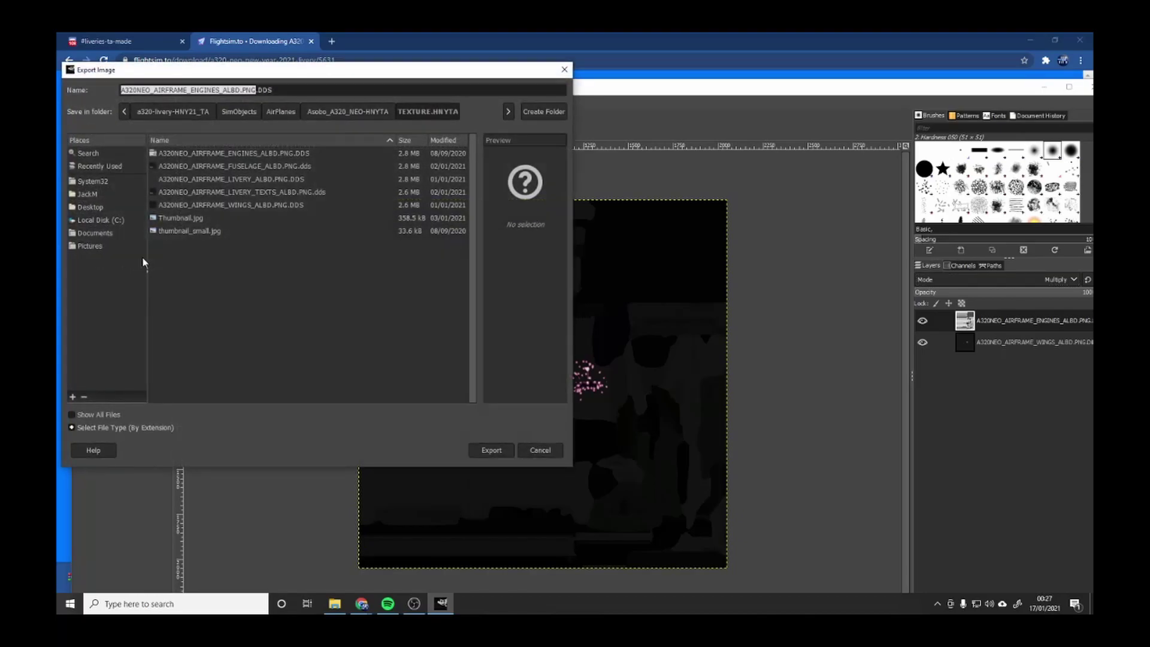
click(221, 154)
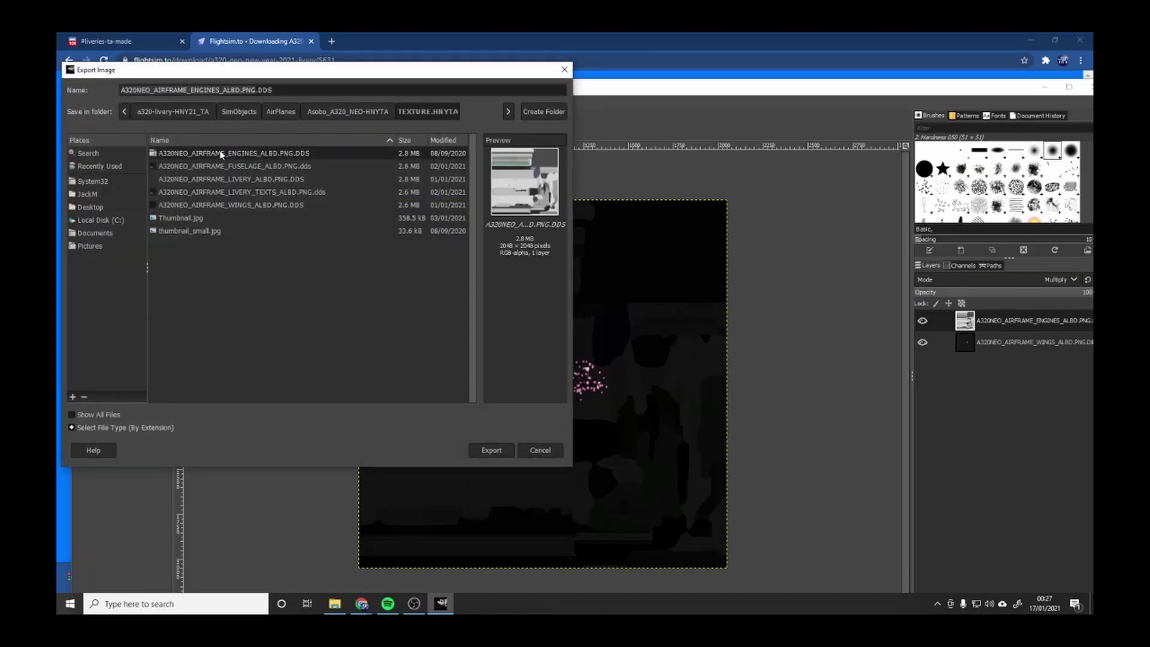
click(511, 448)
click(387, 328)
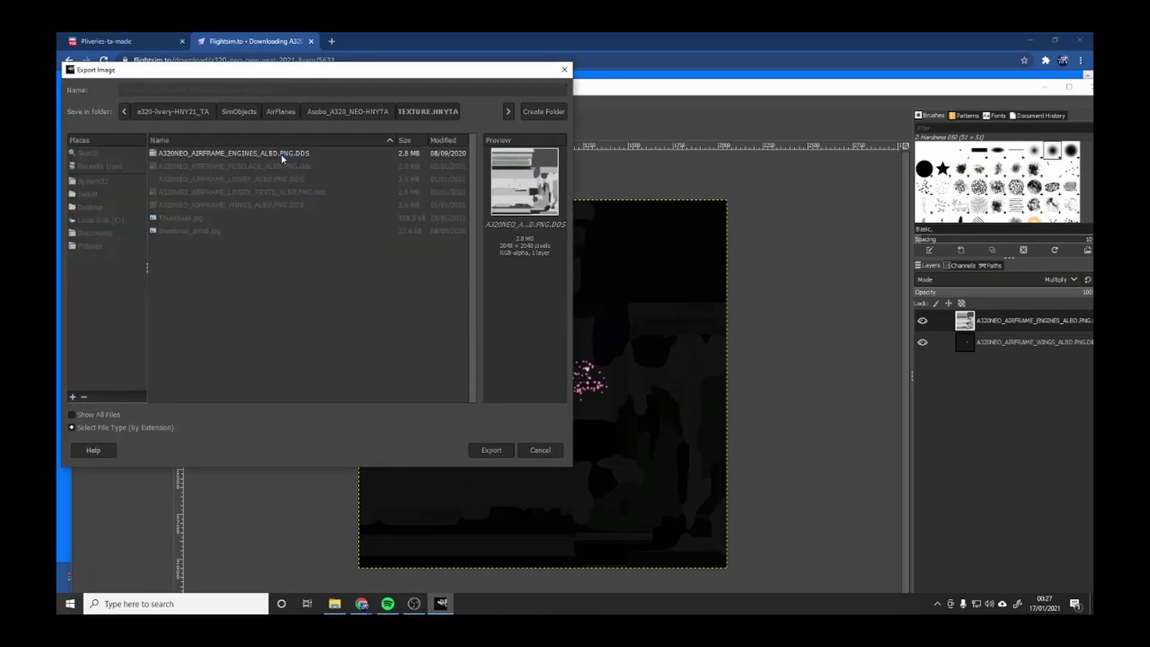
click(223, 101)
click(200, 118)
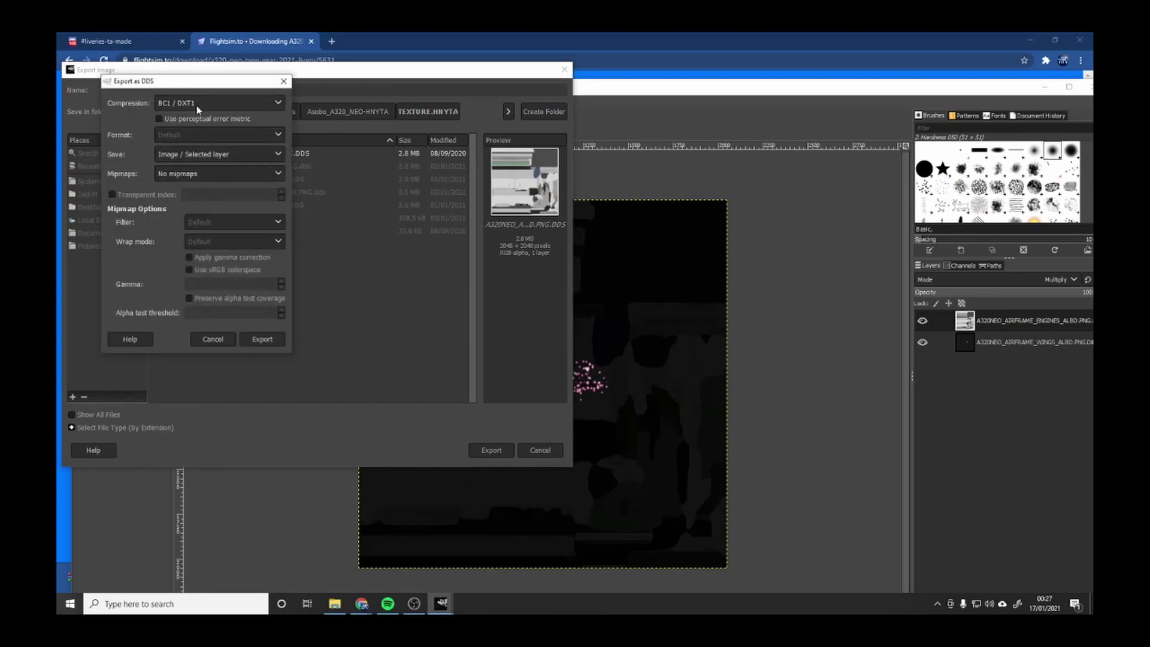
click(198, 173)
click(198, 186)
click(275, 343)
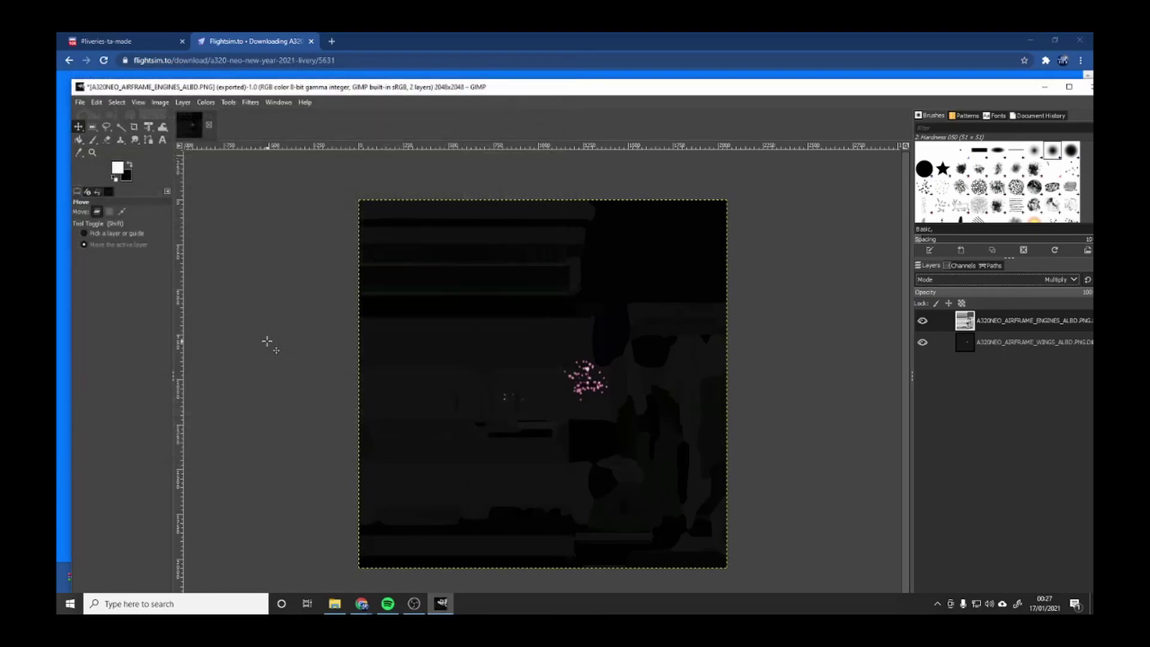
Step: Export the image to the engines DDS texture file once more
click(1044, 87)
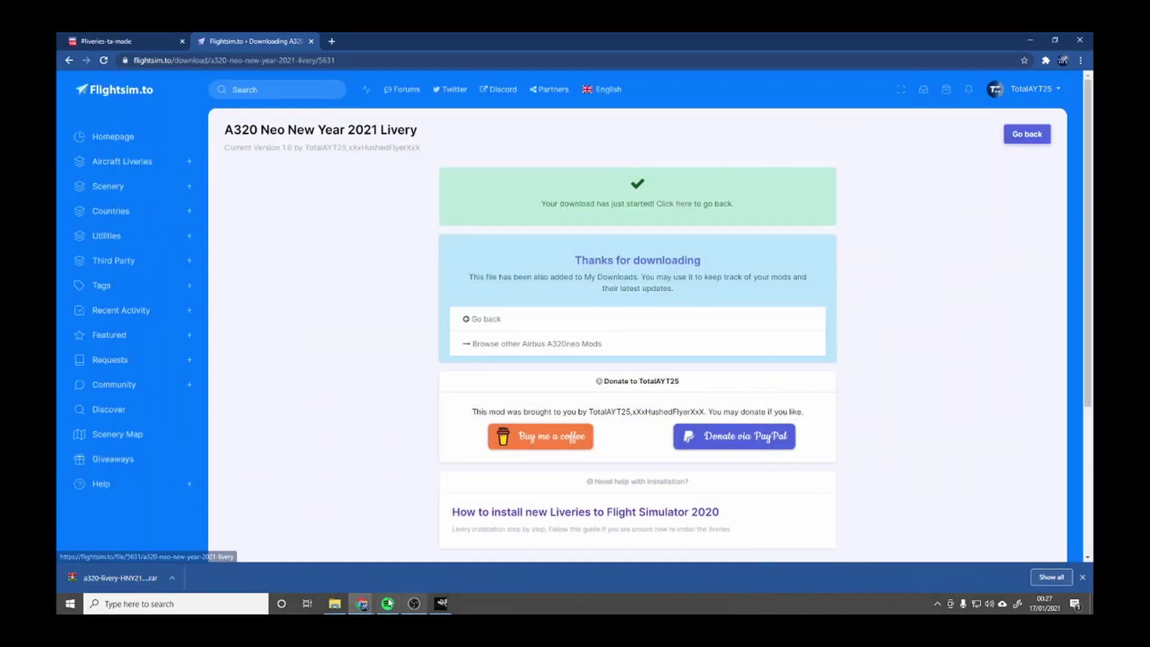
click(441, 603)
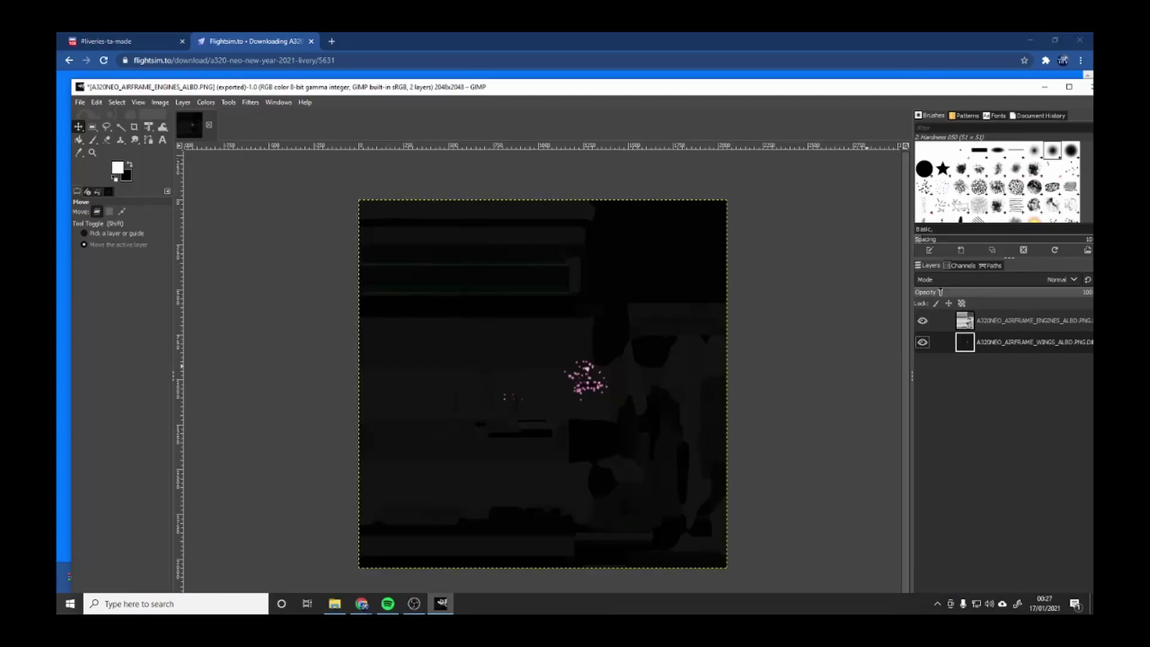
click(80, 102)
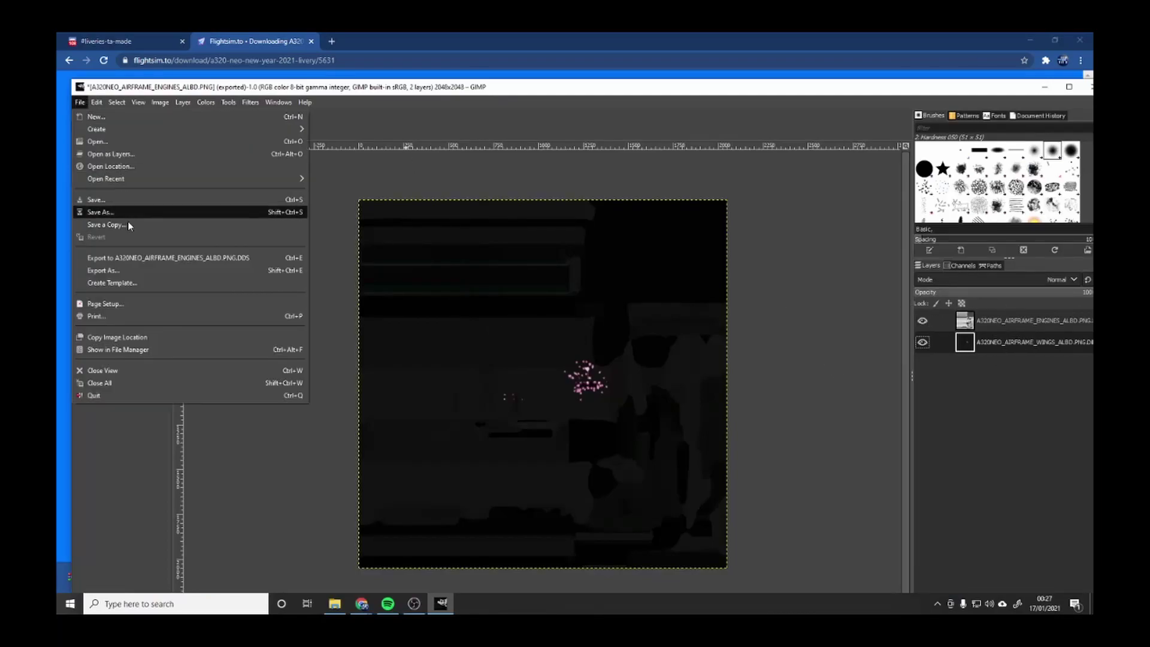
click(133, 259)
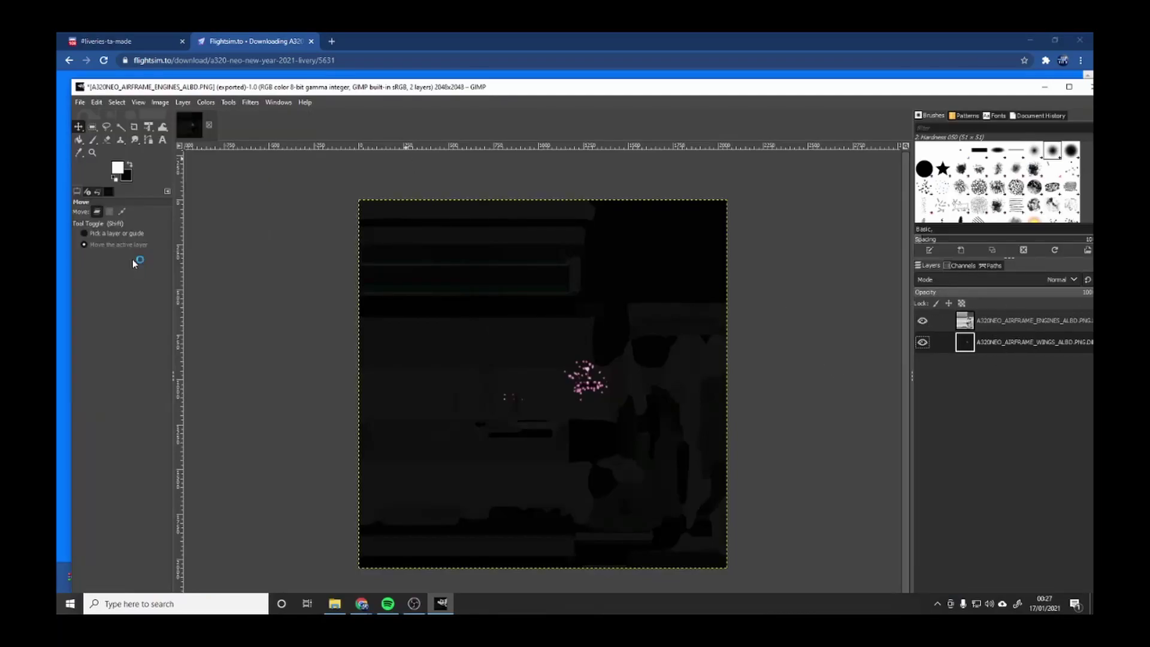
click(344, 606)
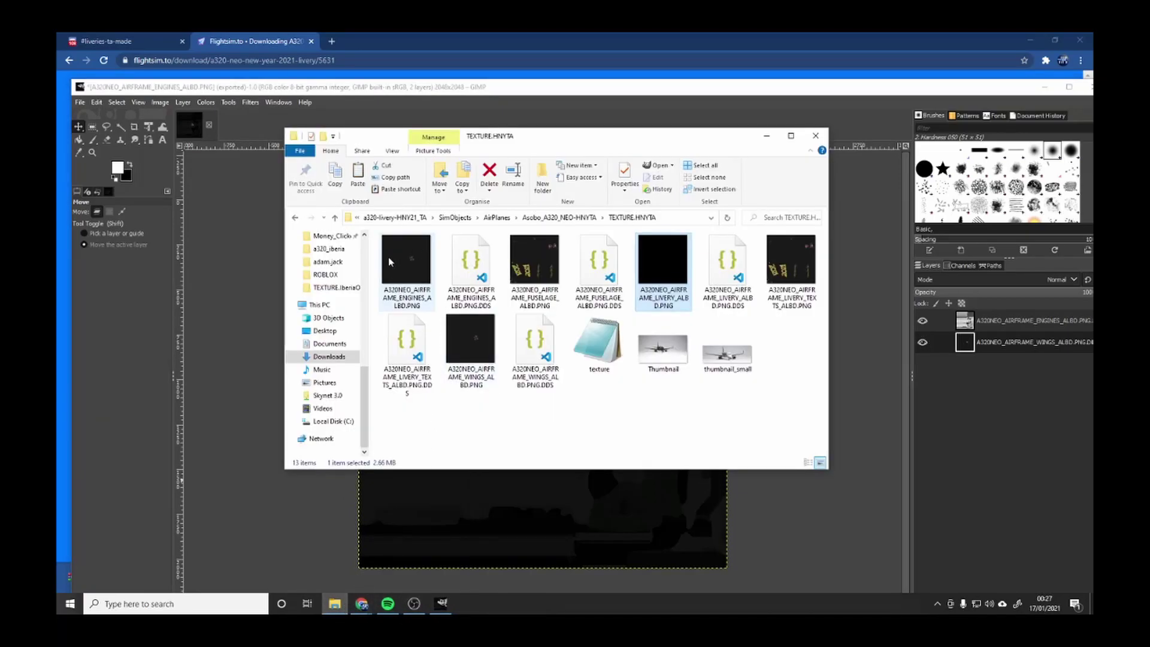
Step: Go up to a320-livery-HNY21_TA_RMnZY and copy the a320-livery-HNY21_TA folder
click(396, 216)
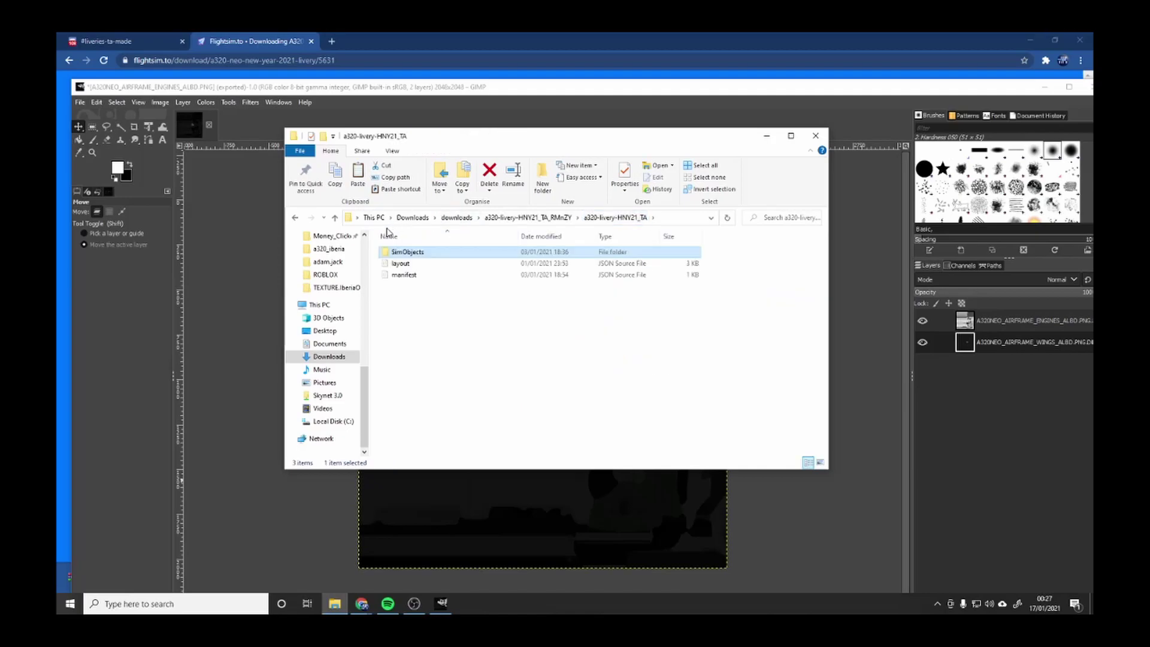
click(500, 218)
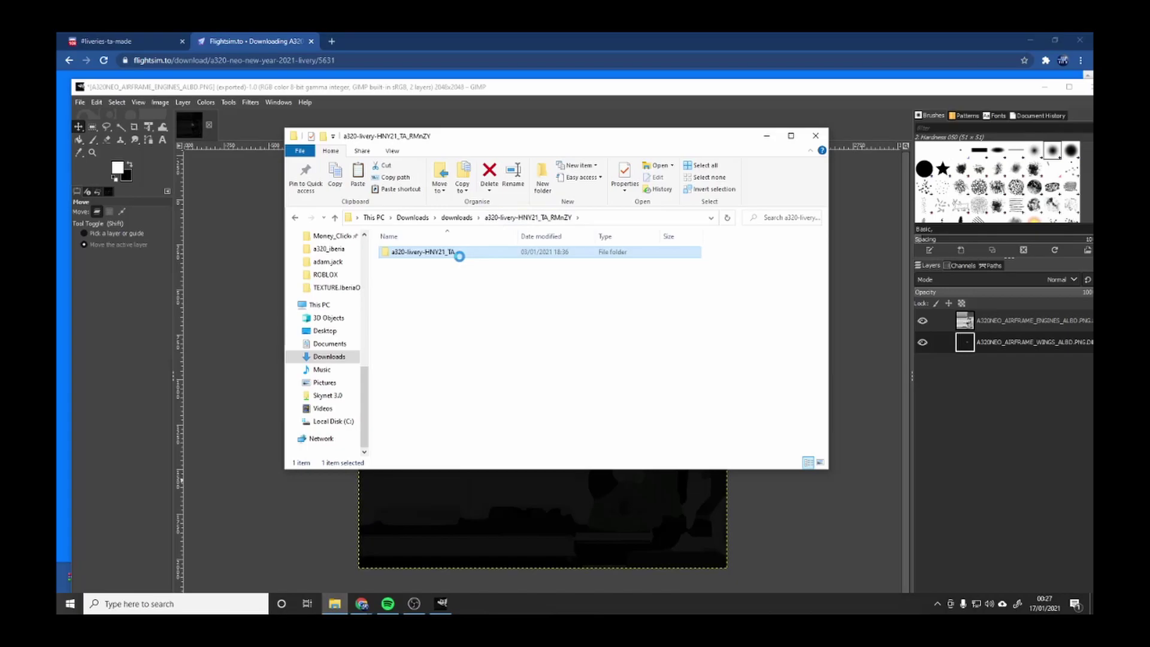
right_click(453, 258)
click(500, 489)
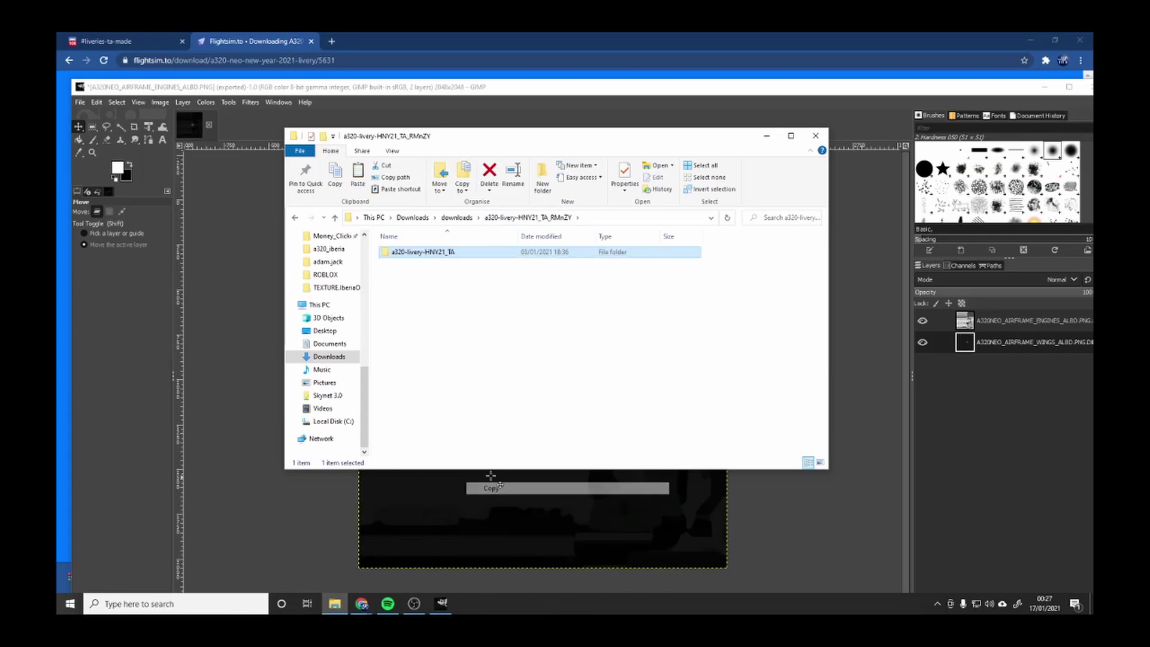
Step: Paste the livery folder into the Community folder via the Desktop shortcut
click(325, 331)
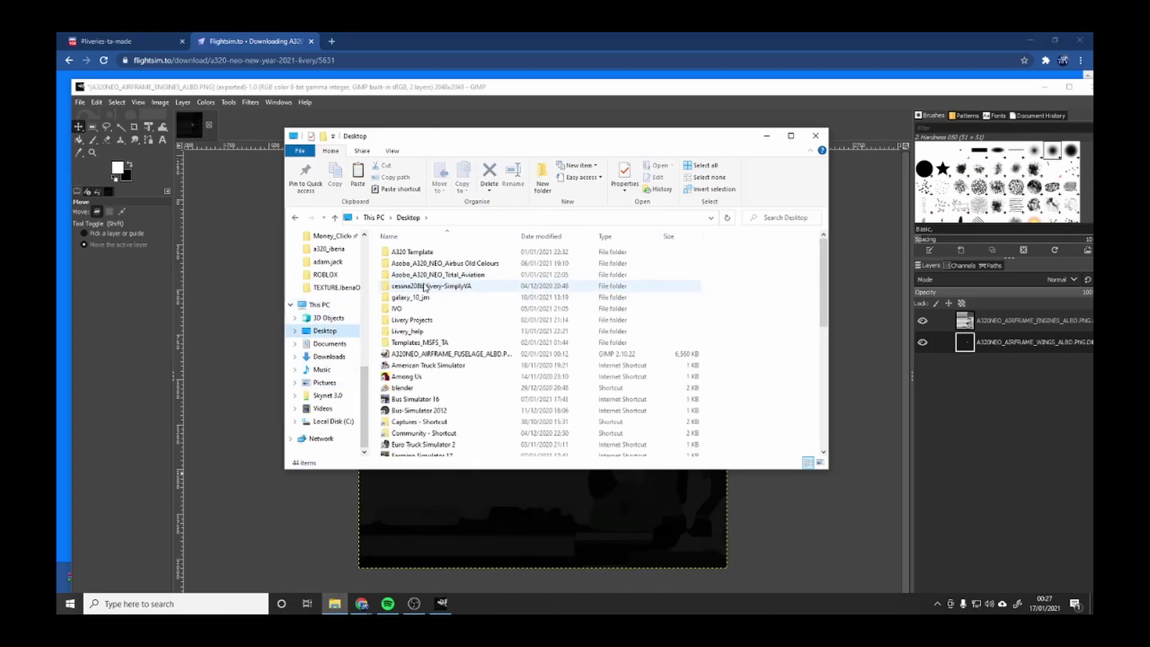
double_click(422, 433)
right_click(625, 394)
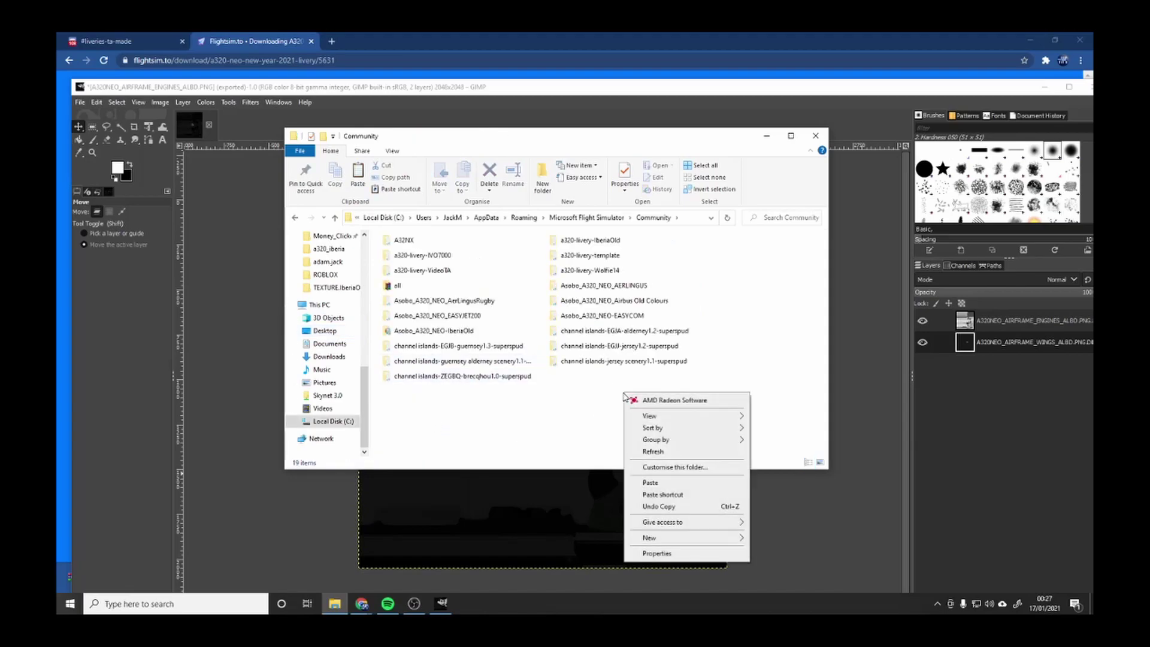
click(681, 482)
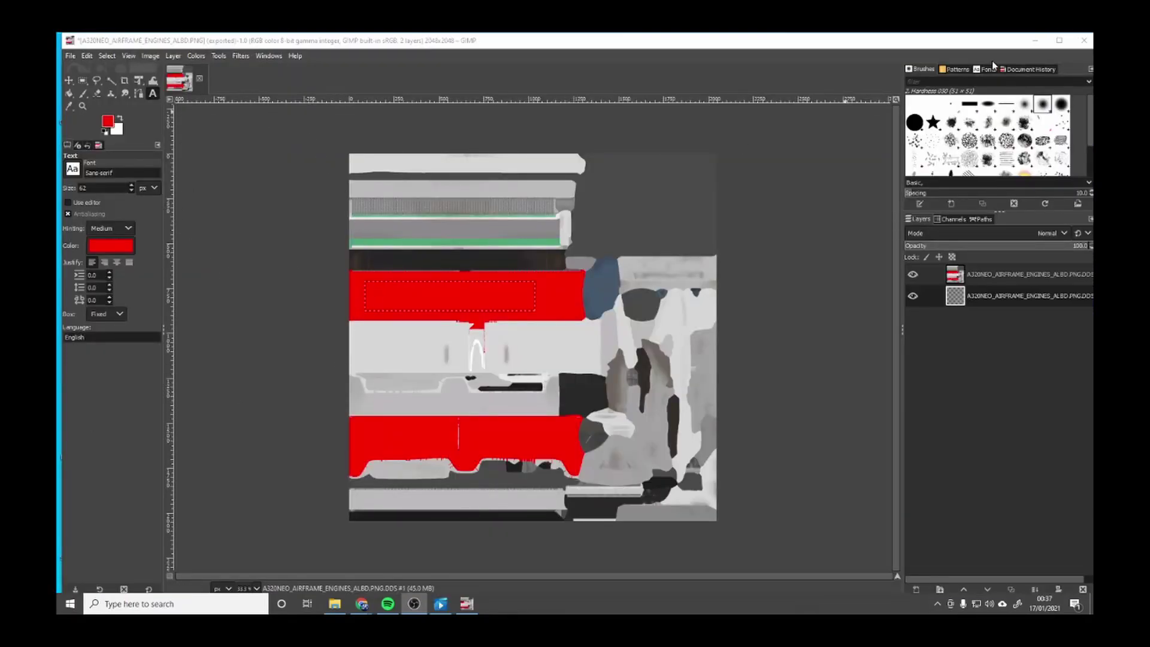
Step: Go back up from the texture folder to the a320-livery-HNY21_TA_RMnZY folder
click(1033, 40)
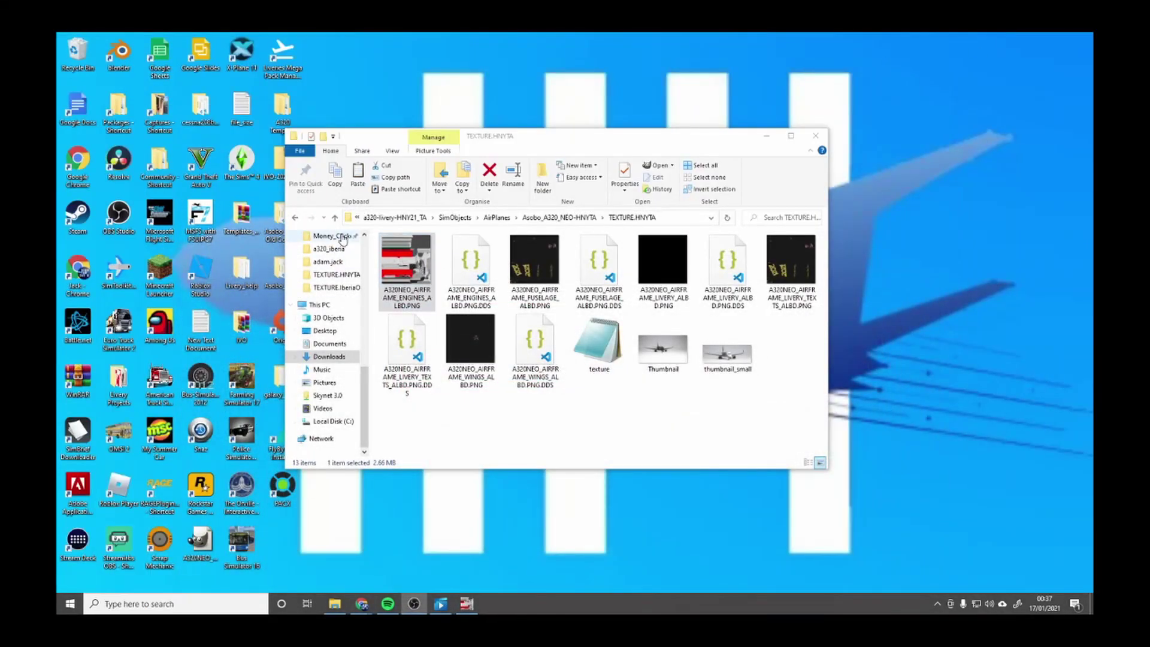
click(337, 218)
click(336, 218)
click(337, 218)
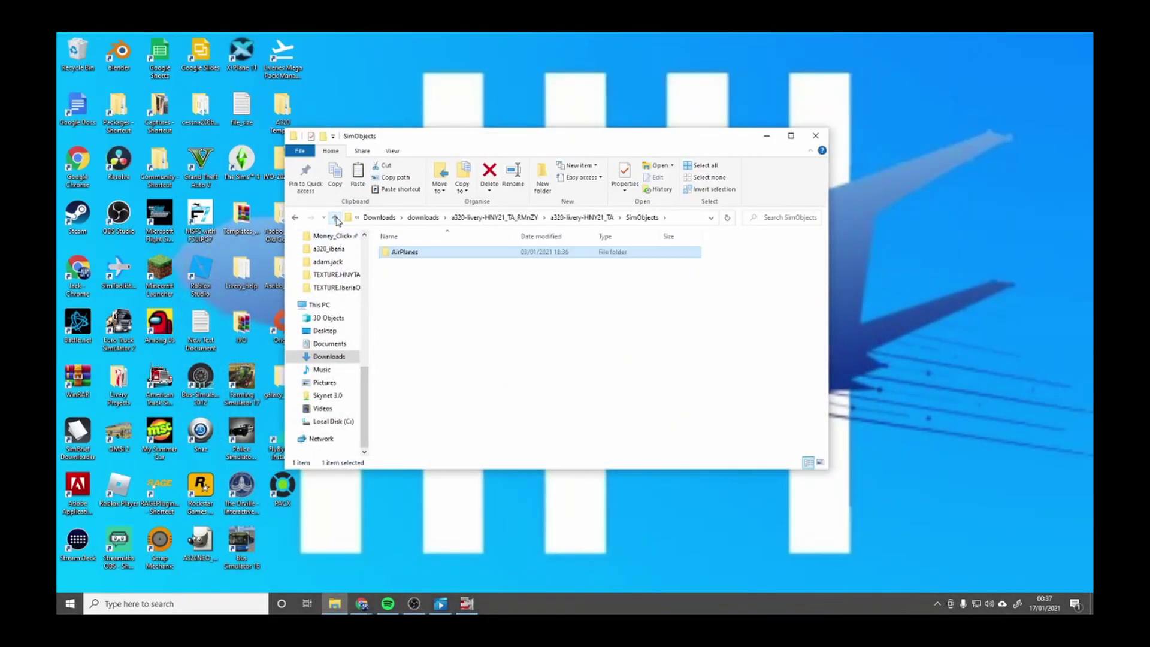
click(336, 218)
click(337, 218)
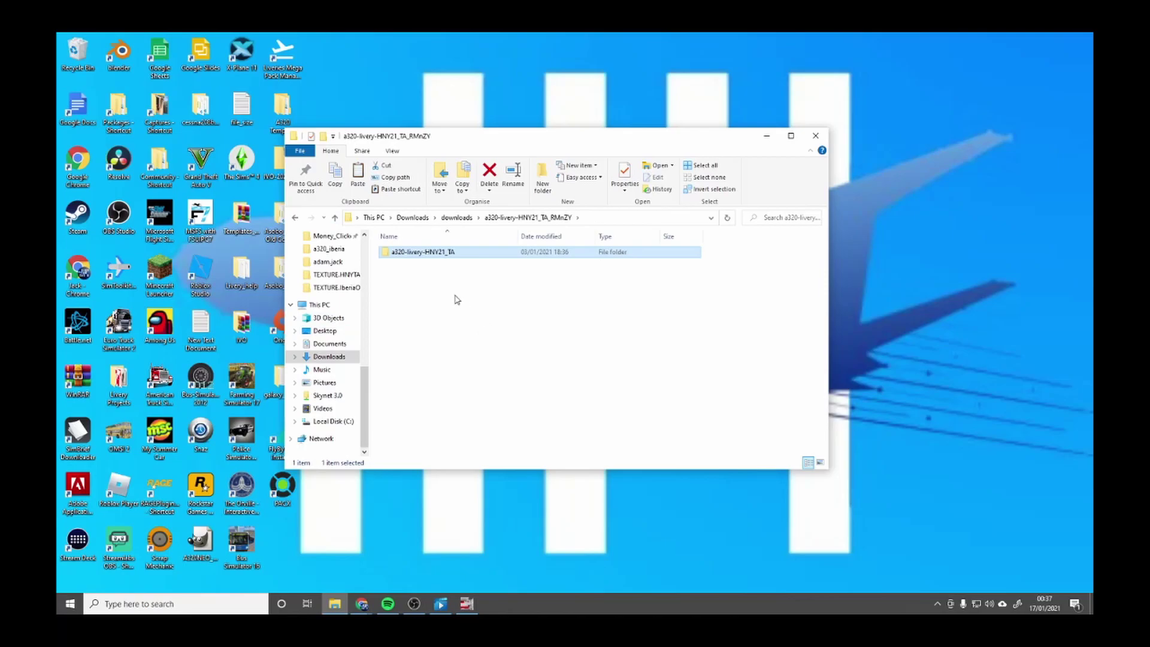
Step: Paste the livery into Community, replacing existing files, then close Explorer and launch Flight Simulator
click(327, 331)
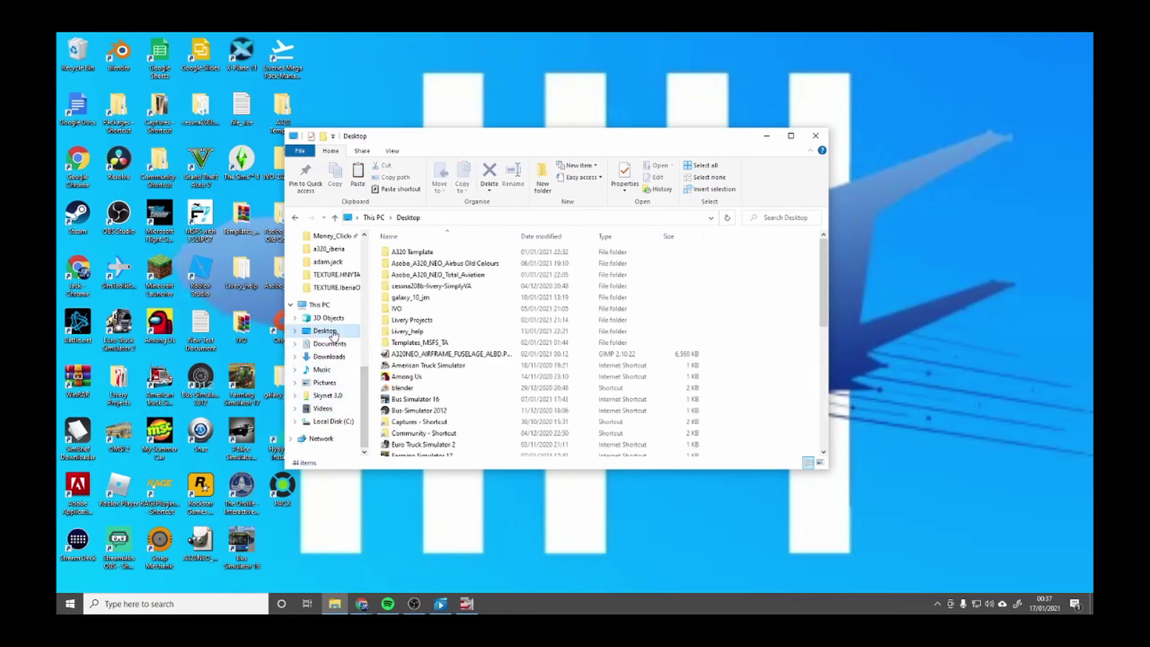
double_click(426, 433)
right_click(443, 413)
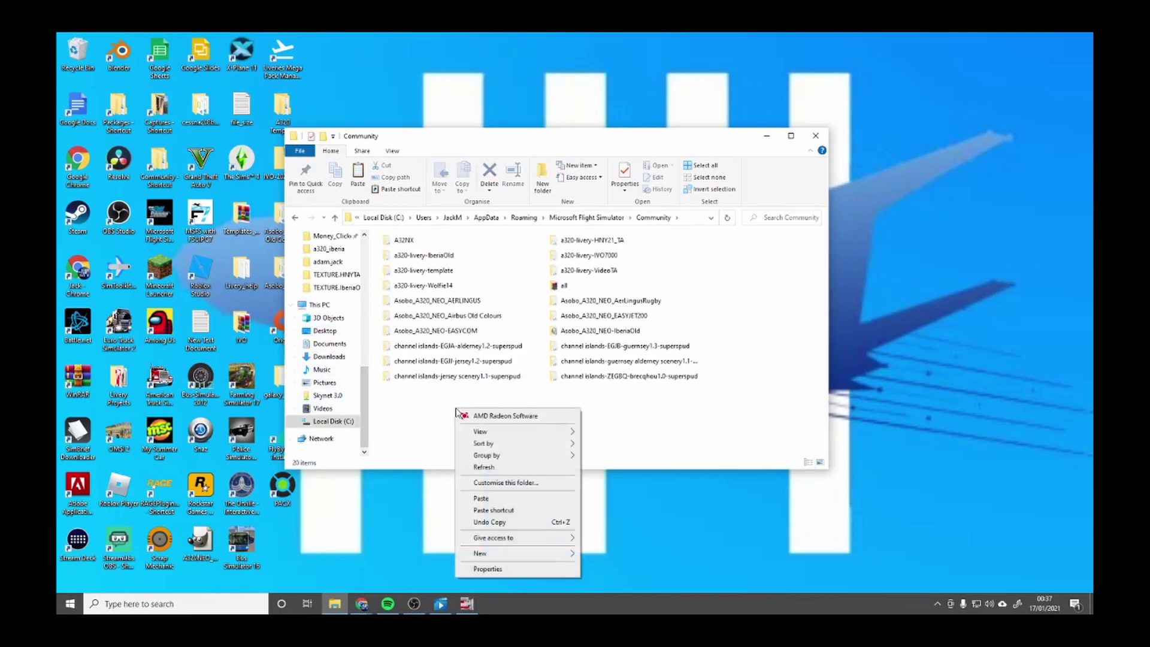
click(495, 503)
click(571, 239)
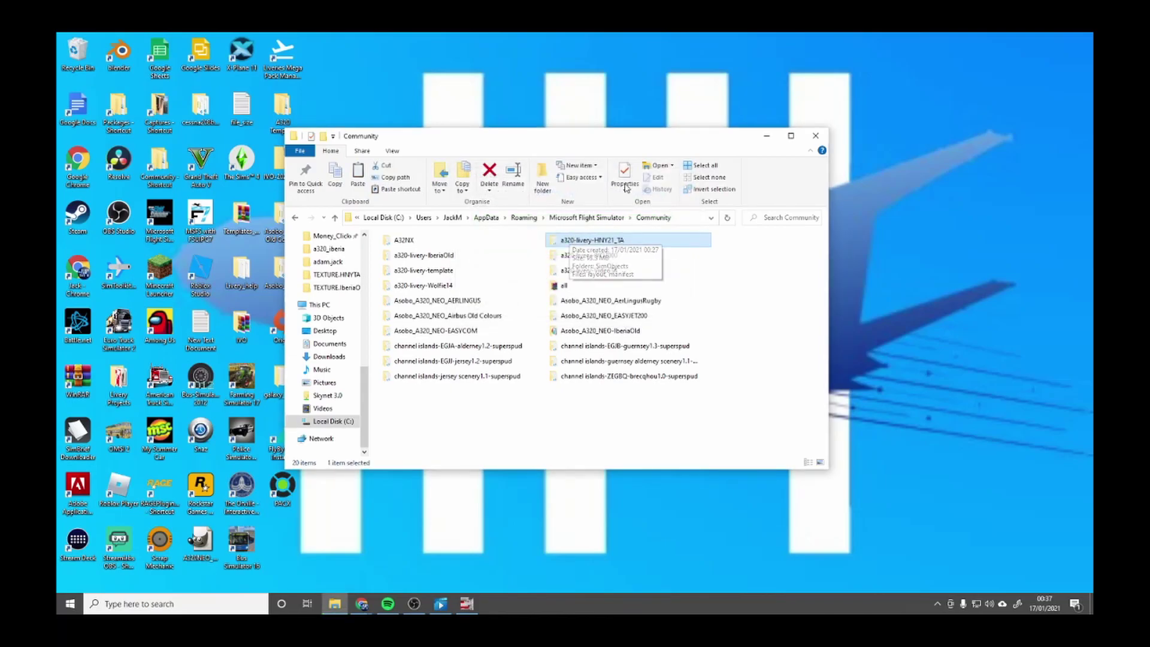
click(815, 135)
double_click(159, 217)
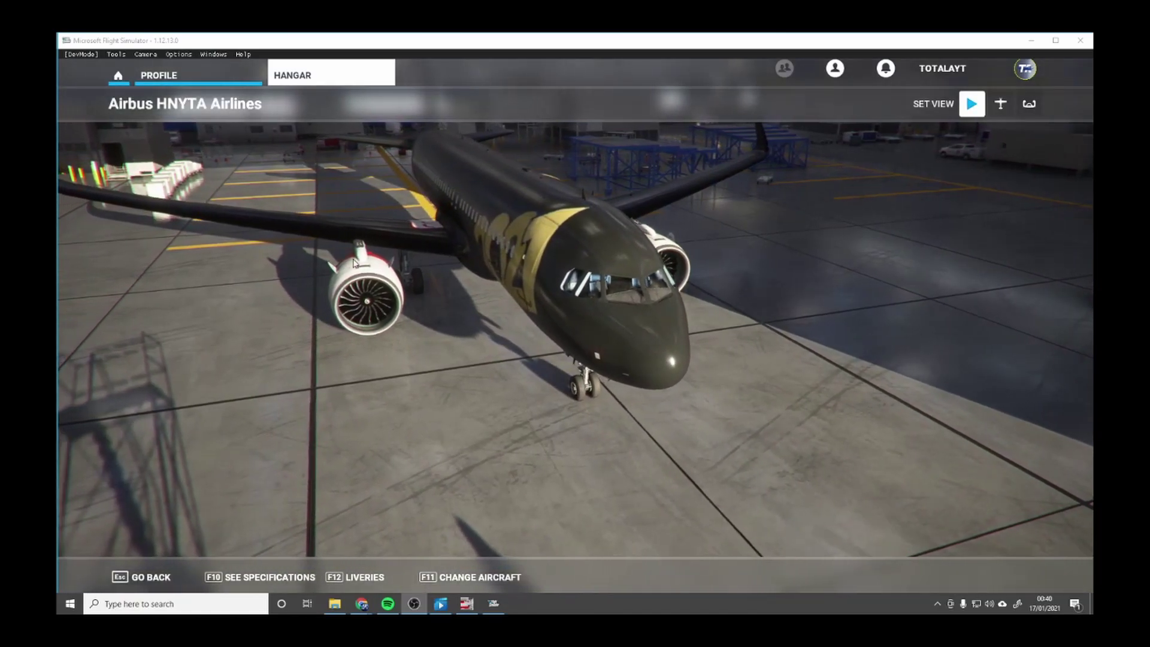
Step: Compare the engine texture in GIMP with the red-trimmed A320 in the simulator hangar
click(467, 603)
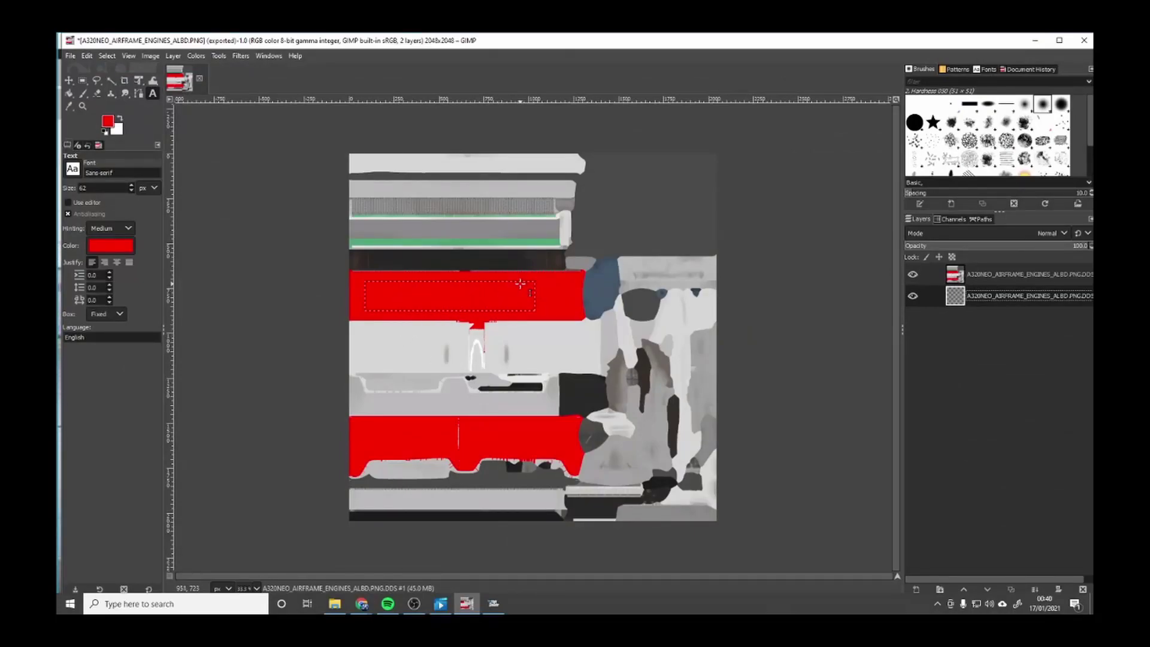
key(alt+Tab)
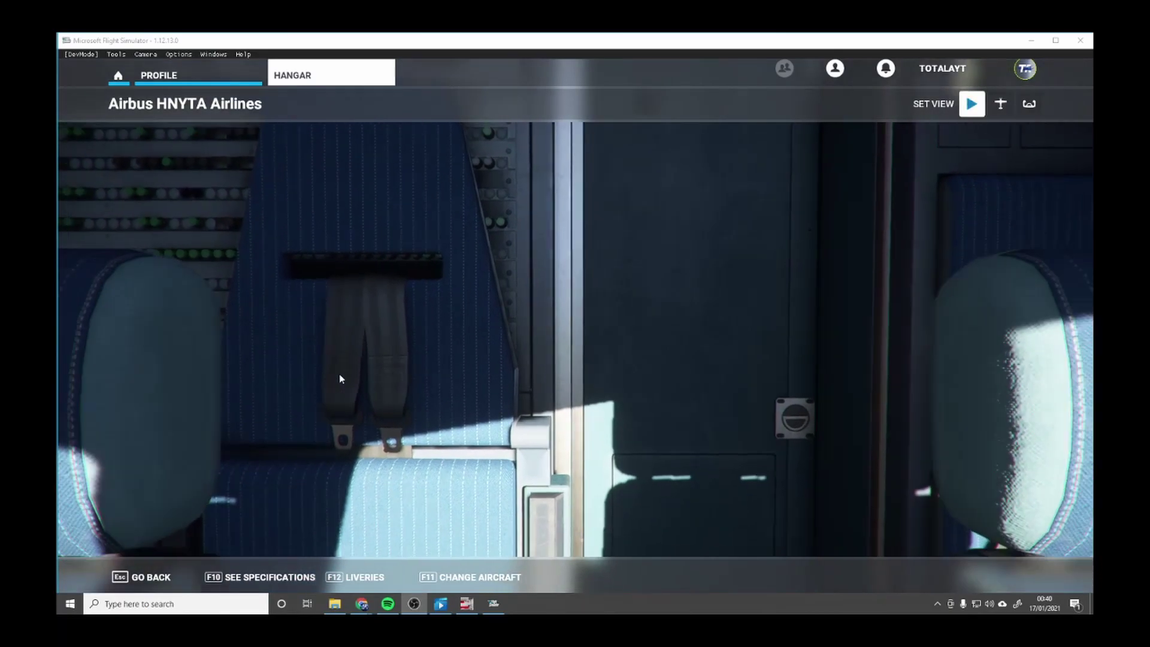
Step: Switch to the Flightsim.to tab and open My Uploads from the account menu
key(alt+Tab)
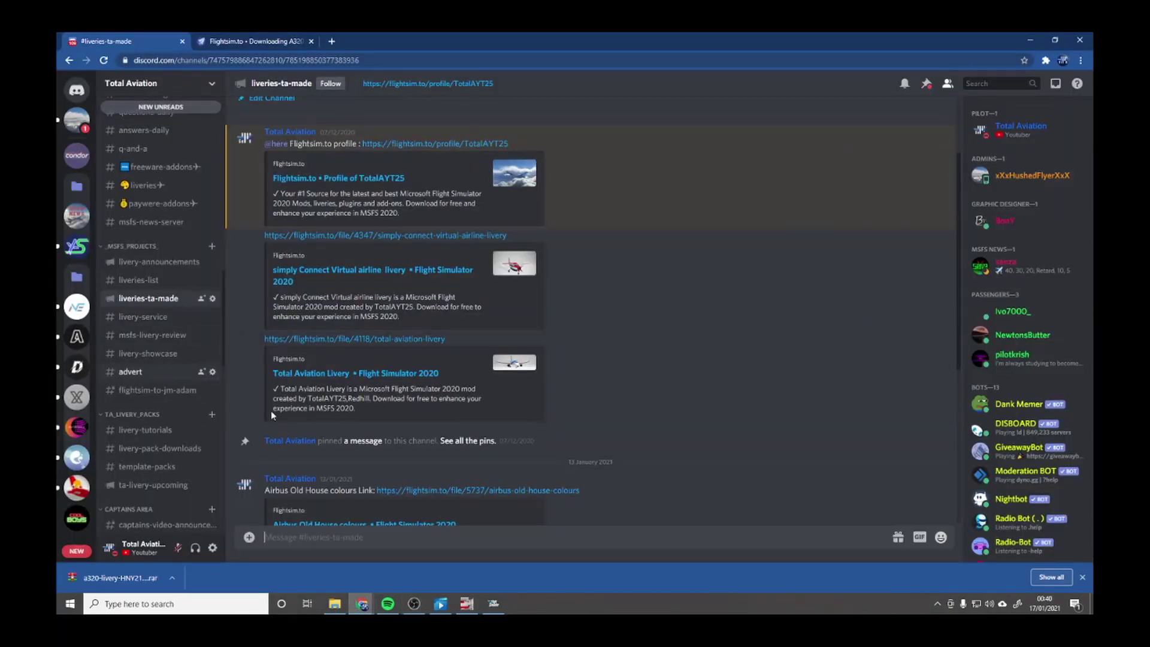
click(289, 39)
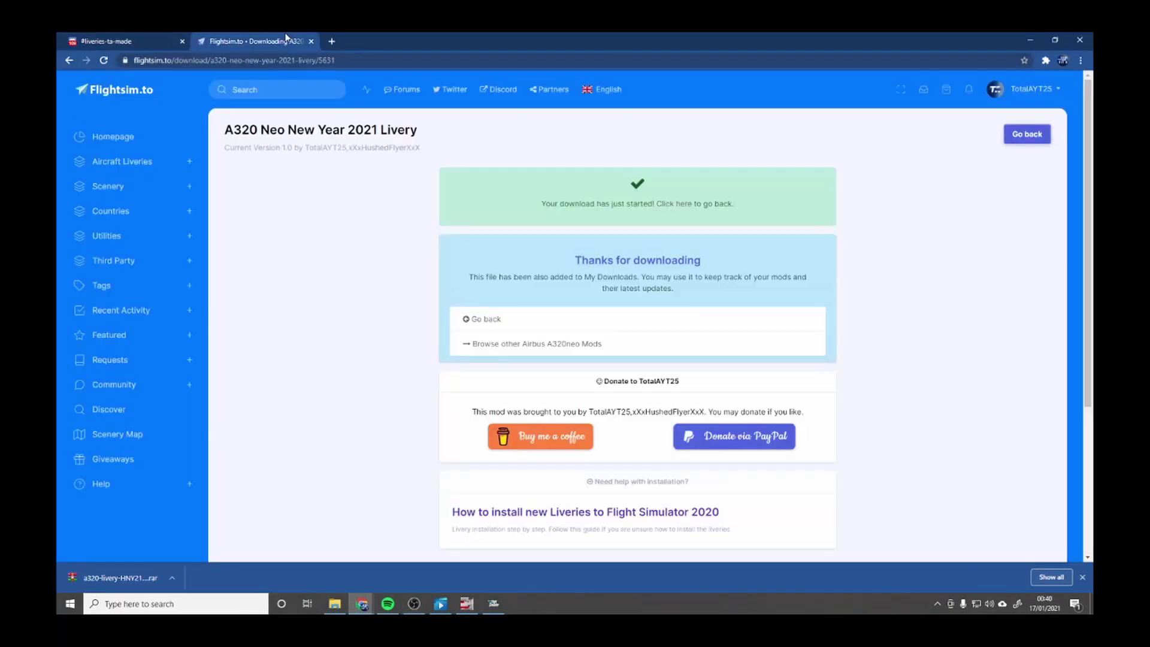
click(1030, 91)
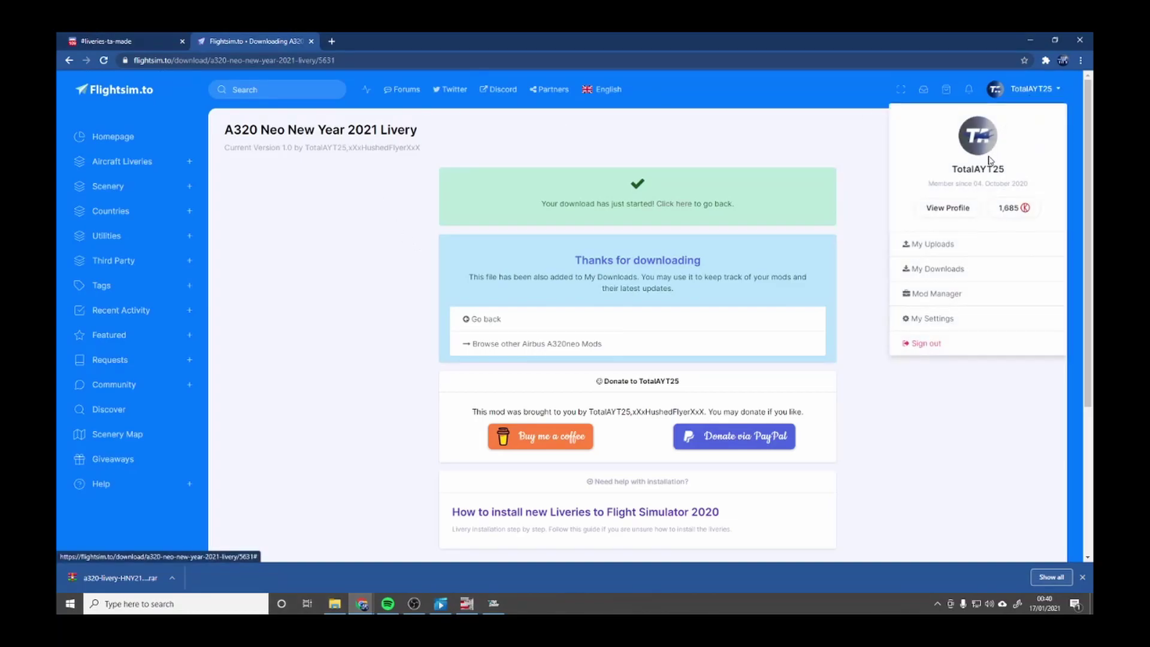
click(916, 241)
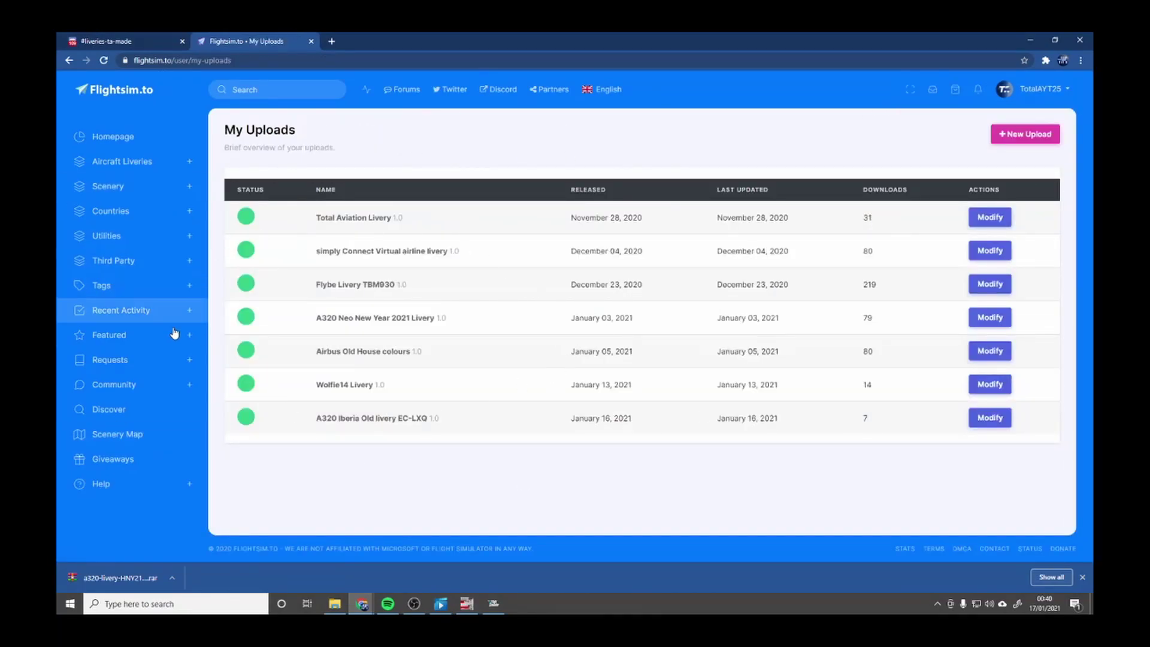
Step: Switch to the #liveries-ta-made Discord tab and scroll down its channel list
click(117, 37)
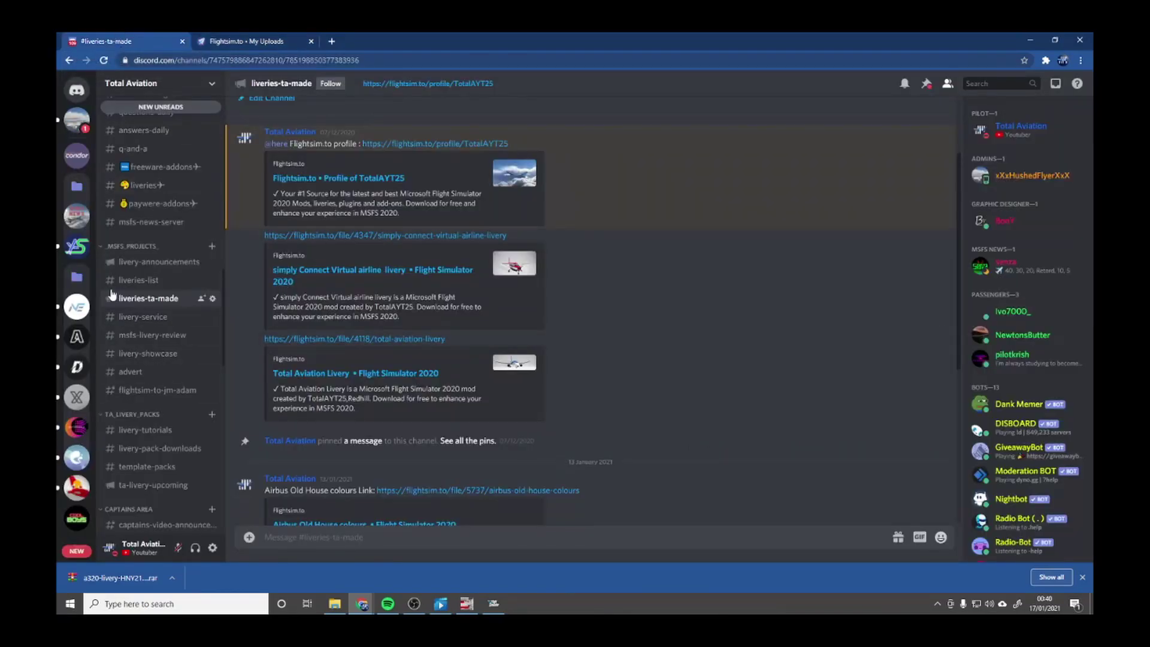
scroll(205, 473, down, 3)
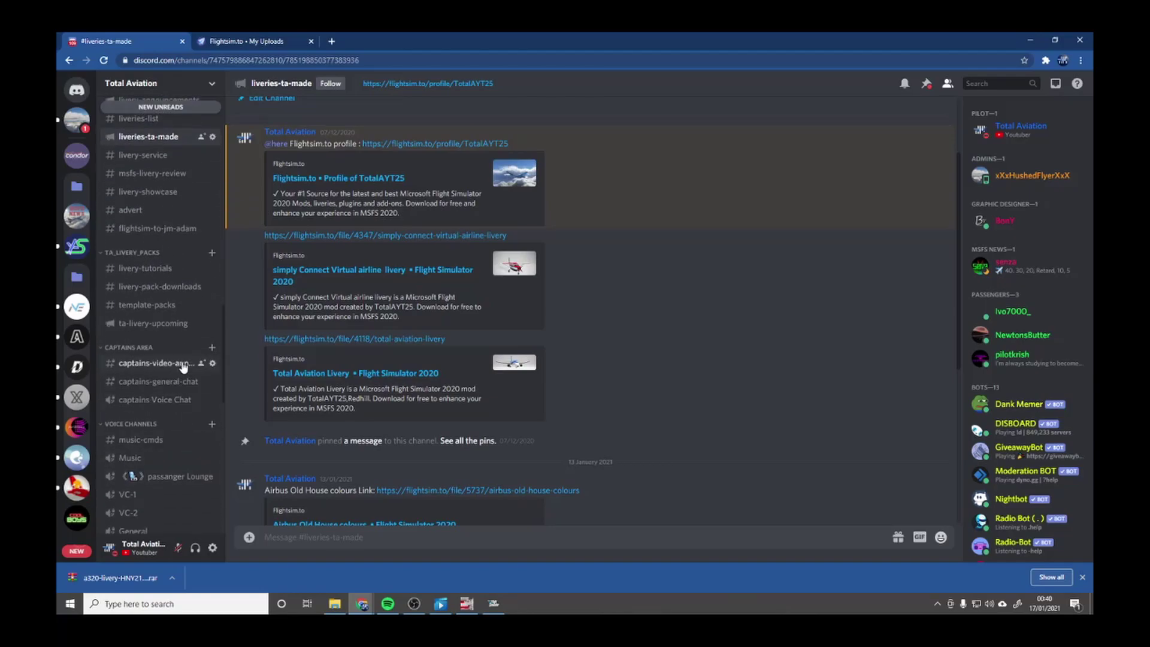